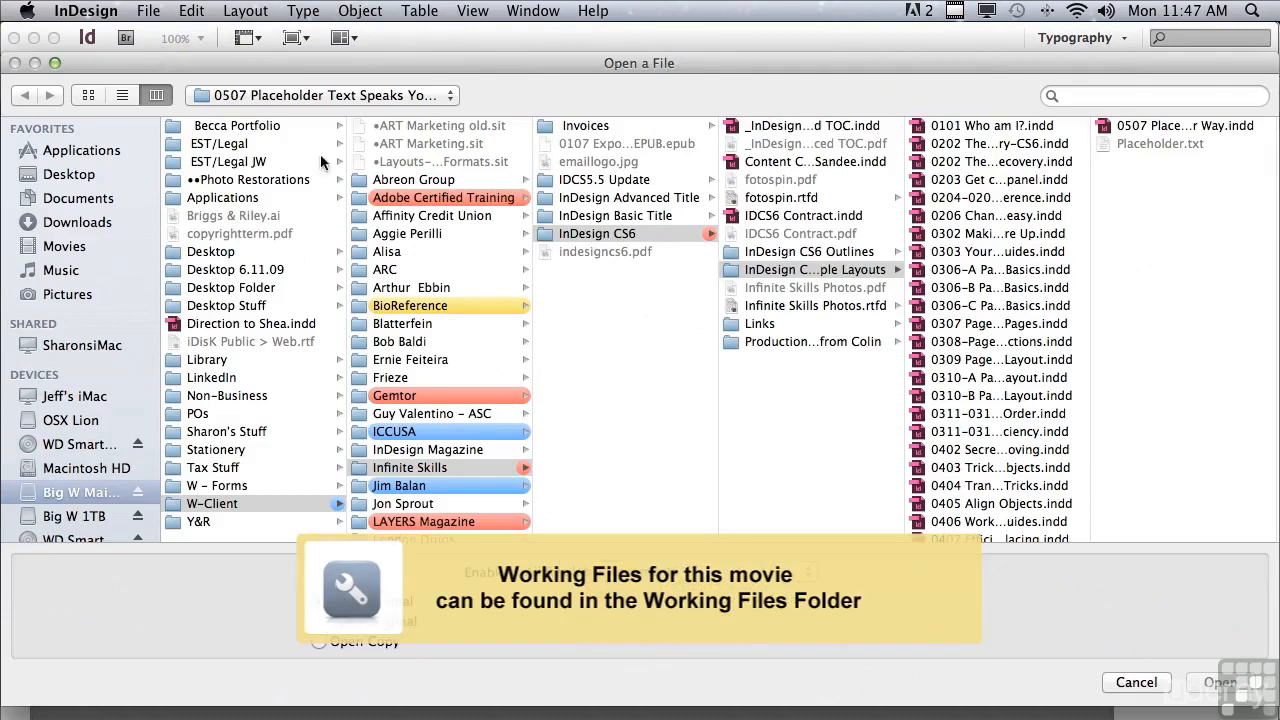
- Open the document 0507 Placeholder Text Your Way.indd from the 0507 Placeholder Text Speaks Your Language folder
{"action": "left_click_drag", "start_coordinate": [1091, 339], "coordinate": [1103, 337]}
{"action": "scroll", "coordinate": [1097, 413], "scroll_direction": "down", "scroll_amount": 5}
{"action": "scroll", "coordinate": [1095, 430], "scroll_direction": "down", "scroll_amount": 4}
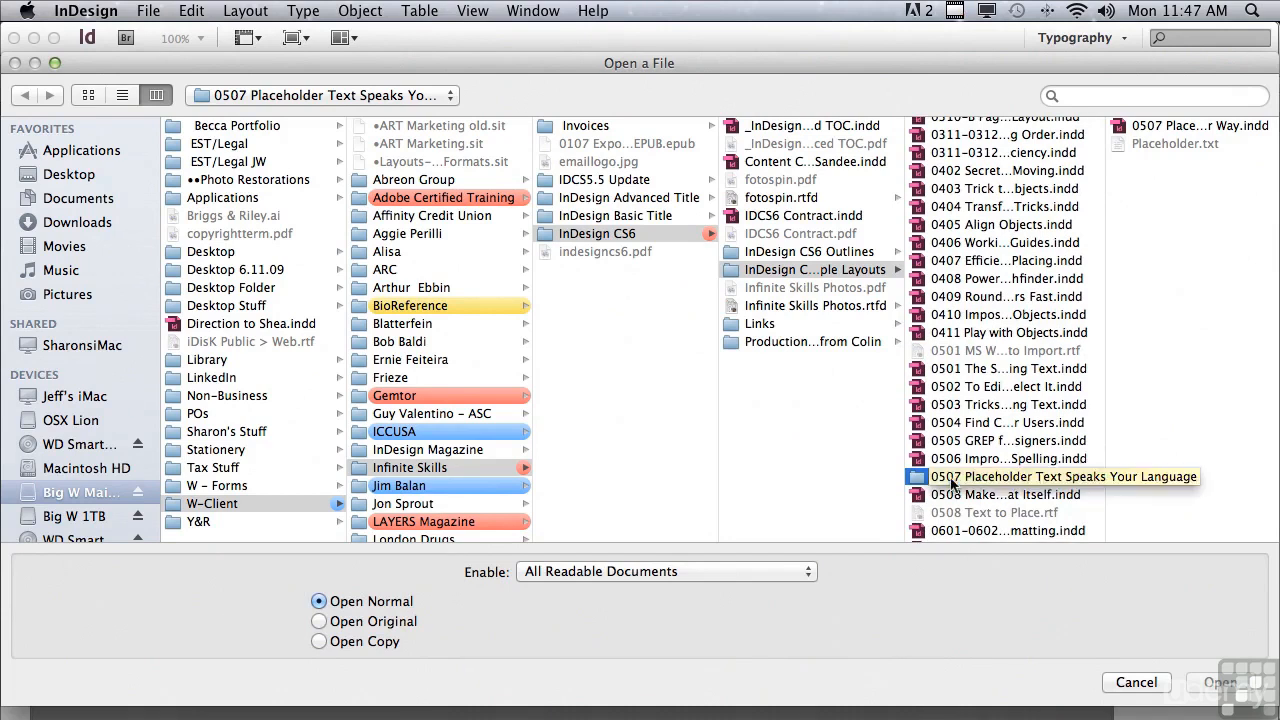
{"action": "left_click", "coordinate": [1181, 126]}
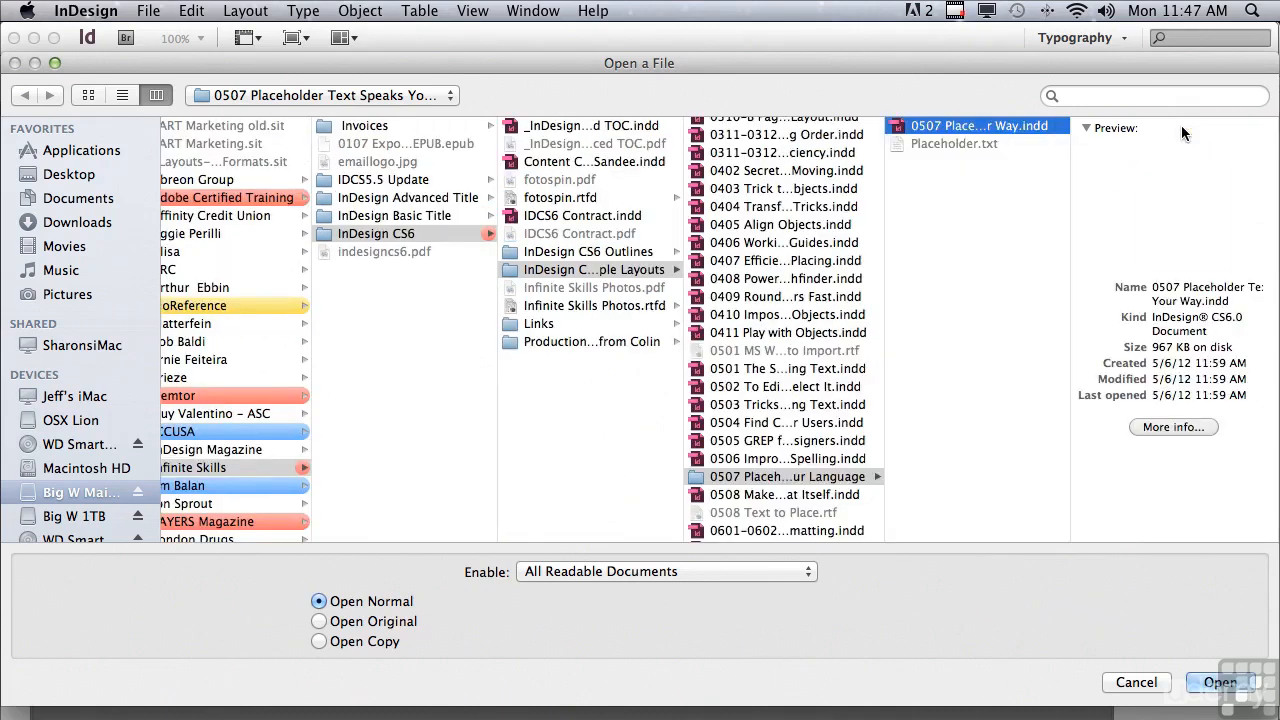
{"action": "left_click", "coordinate": [1219, 684]}
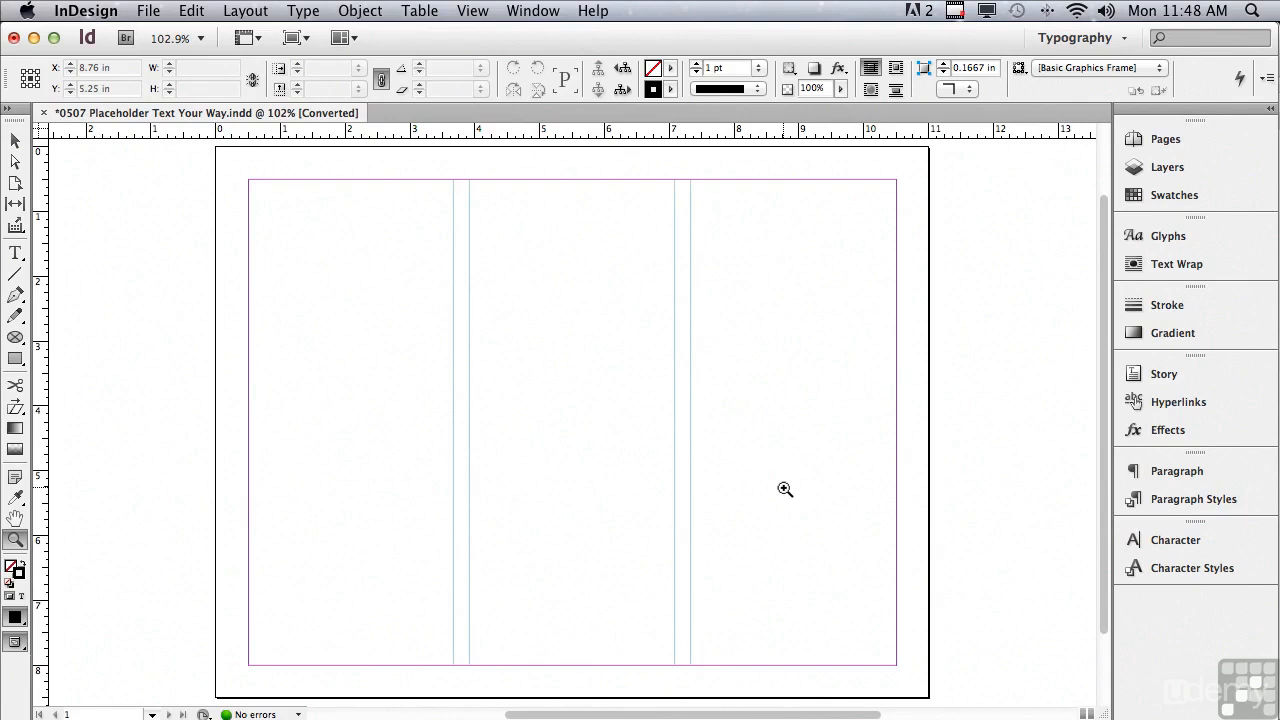
- Try filling the three-column text frame with the default placeholder text, and undo the fill
{"action": "left_click", "coordinate": [15, 253]}
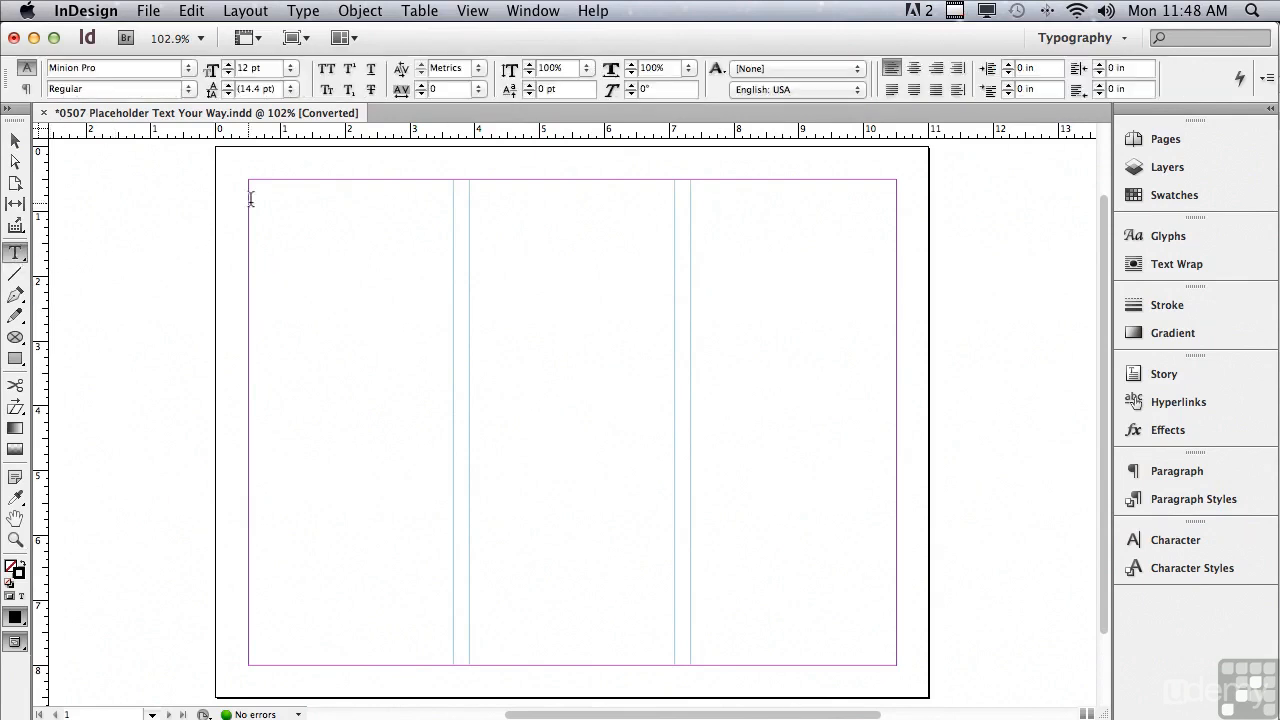
{"action": "left_click", "coordinate": [264, 190]}
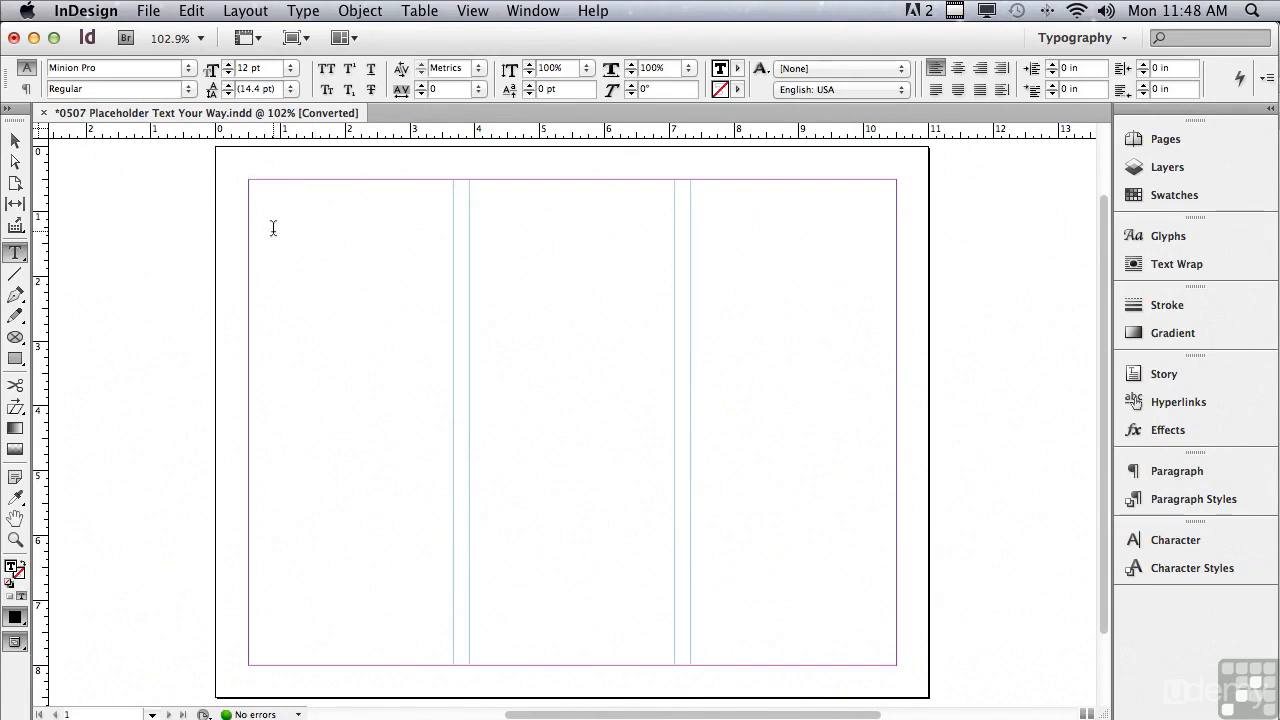
{"action": "left_click", "coordinate": [302, 11]}
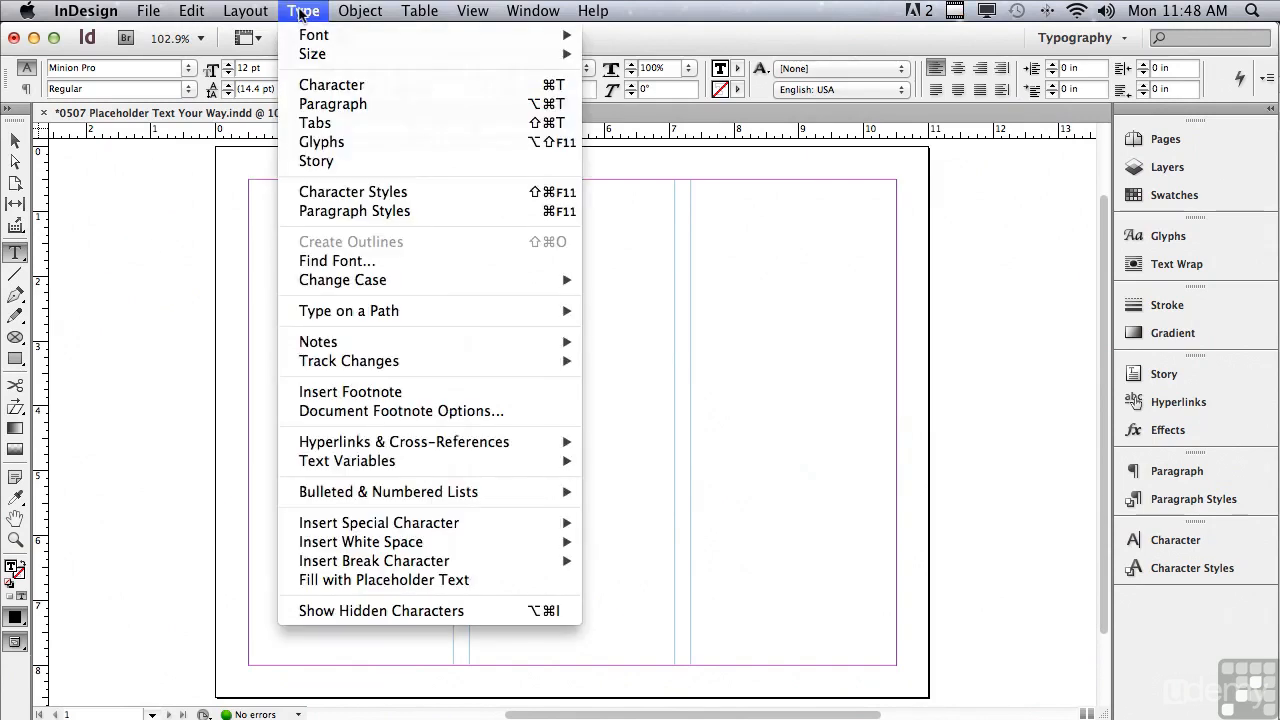
{"action": "left_click", "coordinate": [311, 585]}
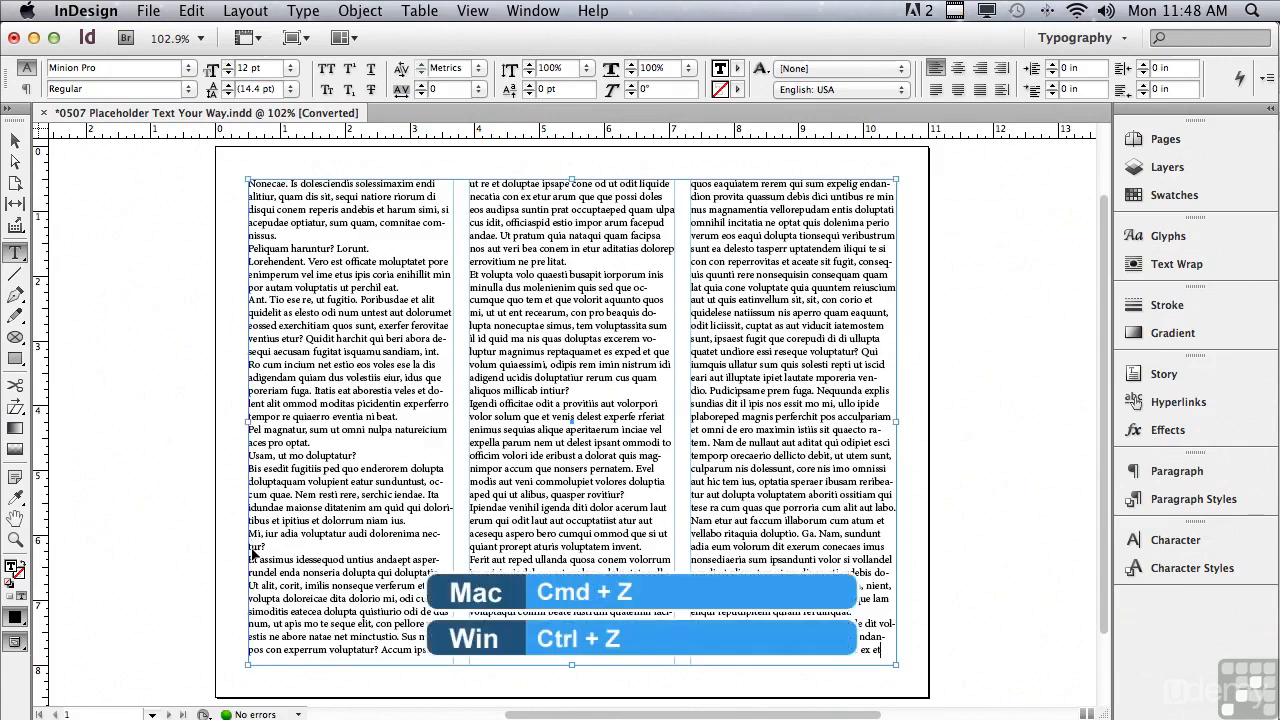
{"action": "key", "text": "super+z"}
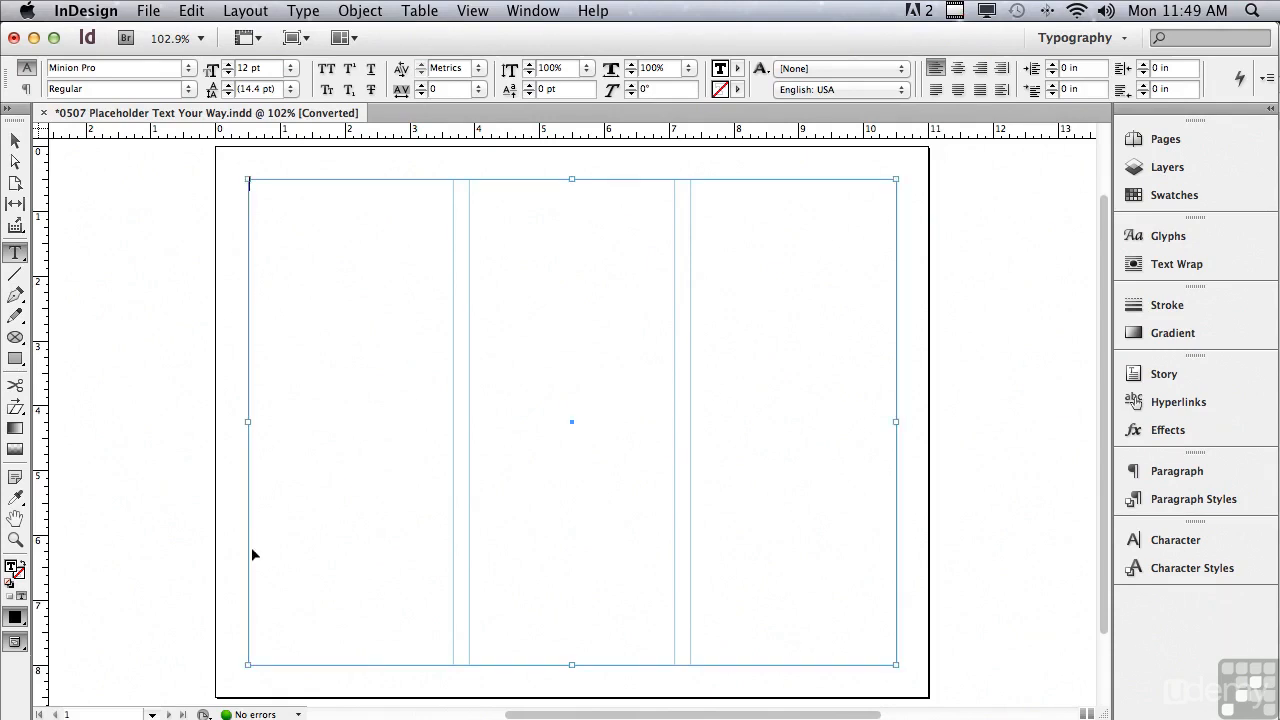
- Switch to Finder and copy Placeholder.txt from the 0507 working folder into the Adobe InDesign CS6 application folder
{"action": "key", "text": "super+Tab"}
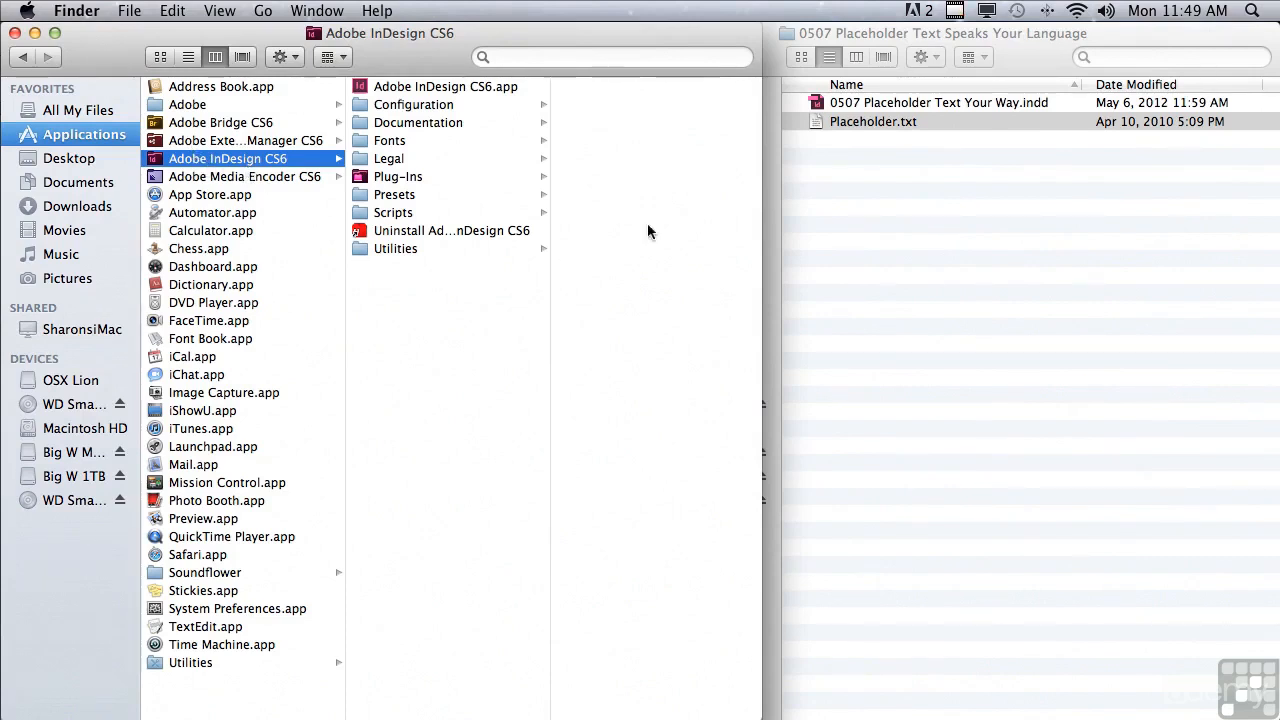
{"action": "left_click", "coordinate": [863, 30]}
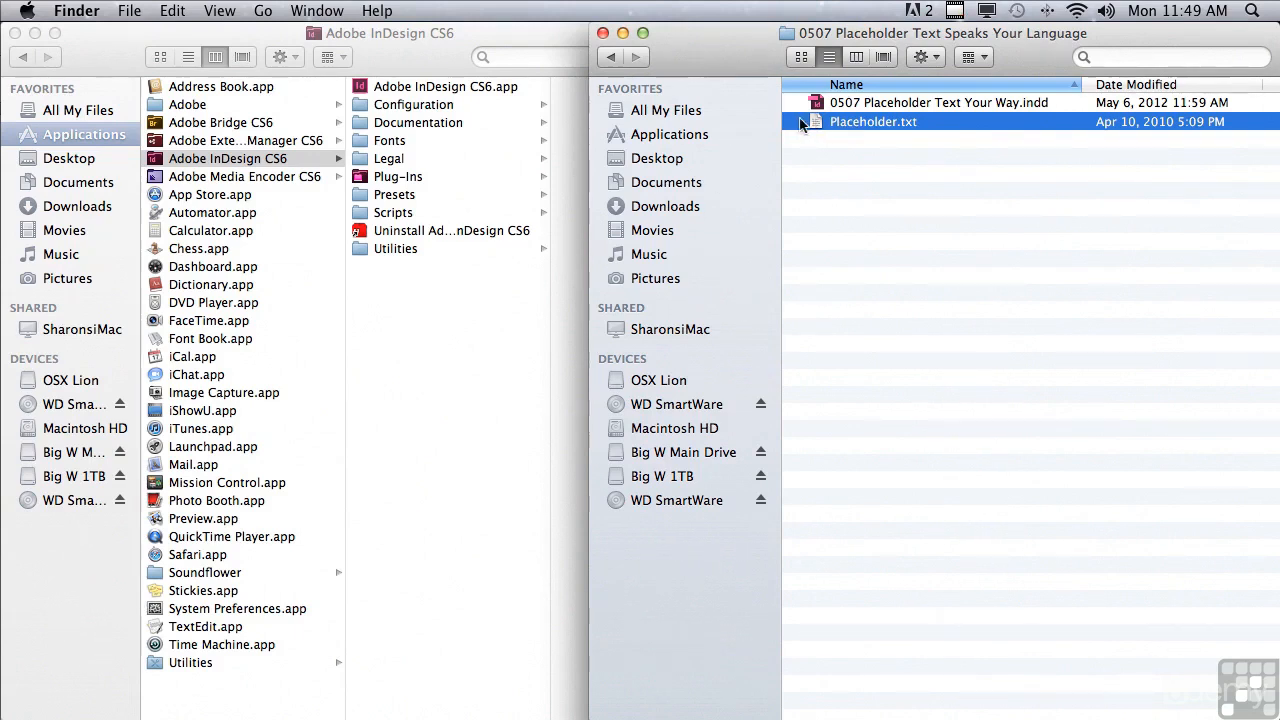
{"action": "key", "text": "super+c"}
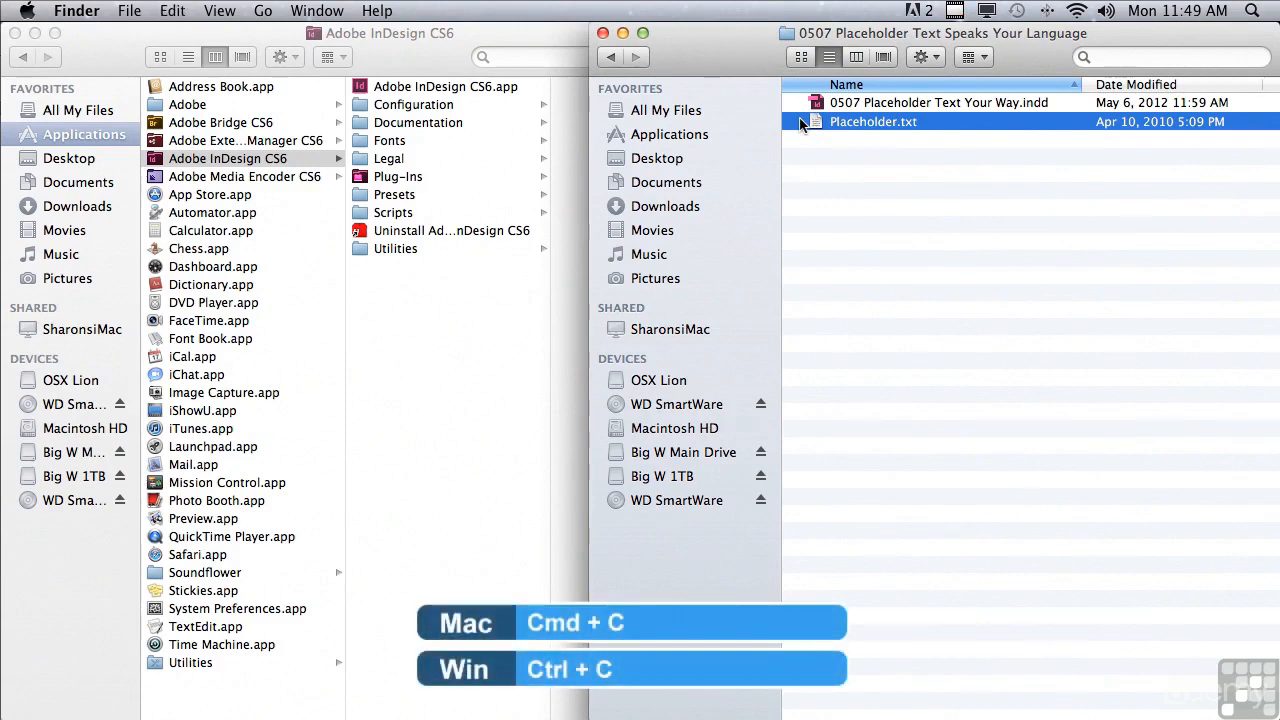
{"action": "left_click", "coordinate": [431, 288]}
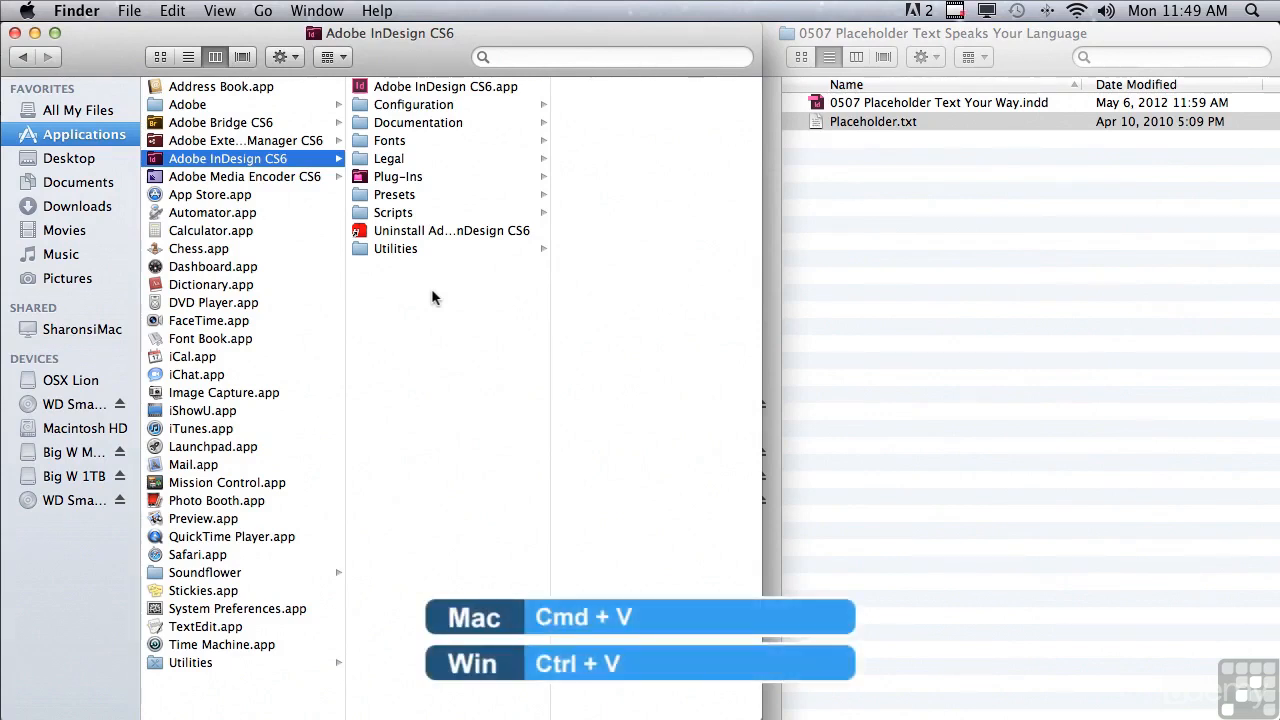
{"action": "key", "text": "super+v"}
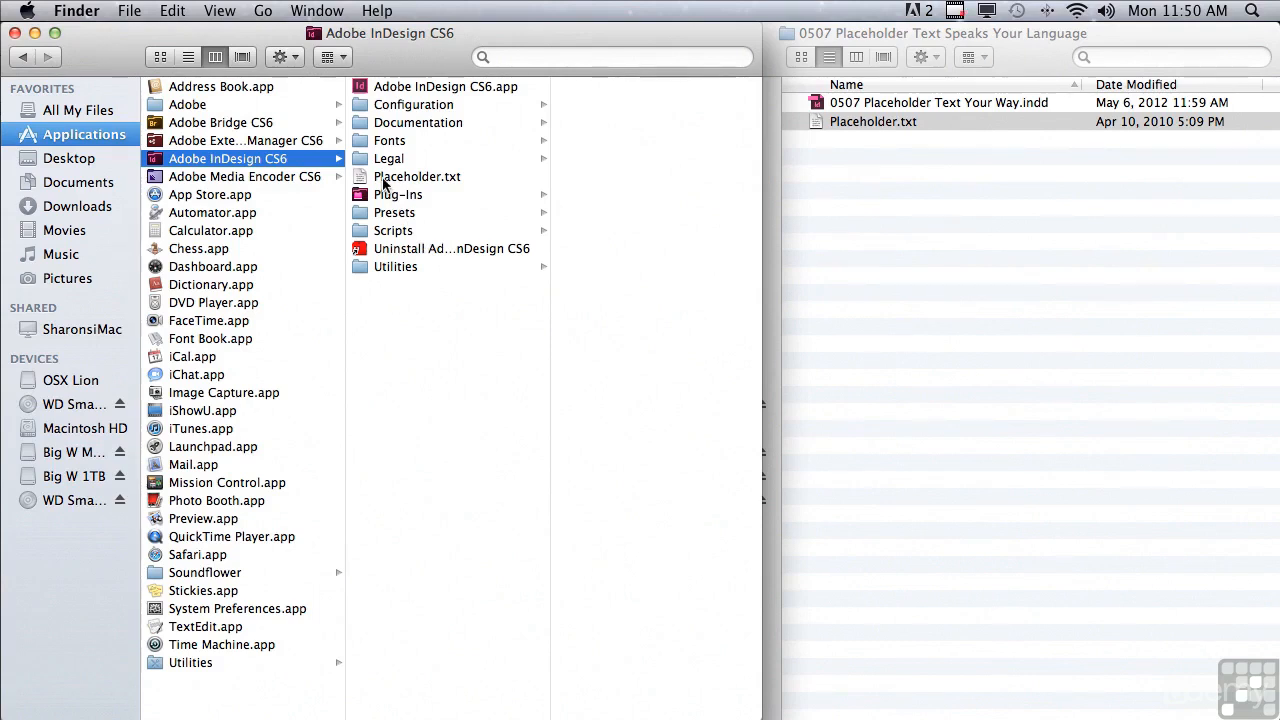
- Switch back to InDesign and fill the three-column text frame with the custom placeholder text
{"action": "double_click", "coordinate": [397, 88]}
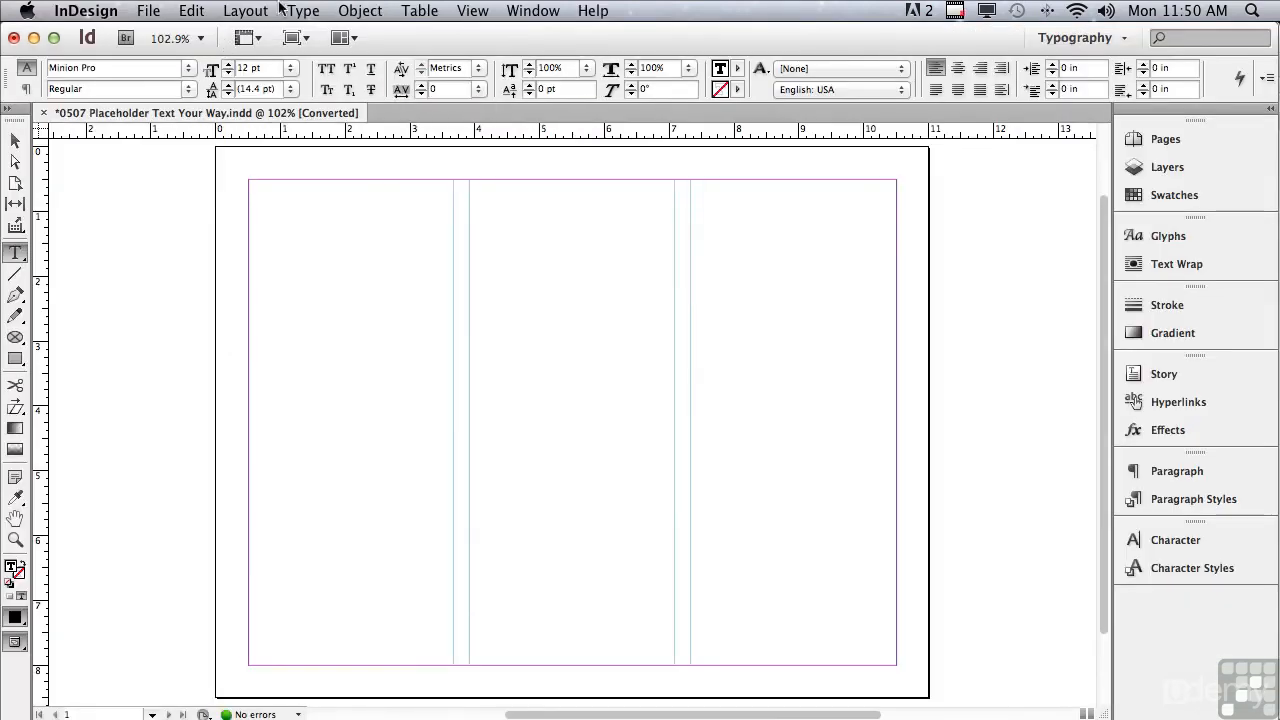
{"action": "left_click", "coordinate": [301, 11]}
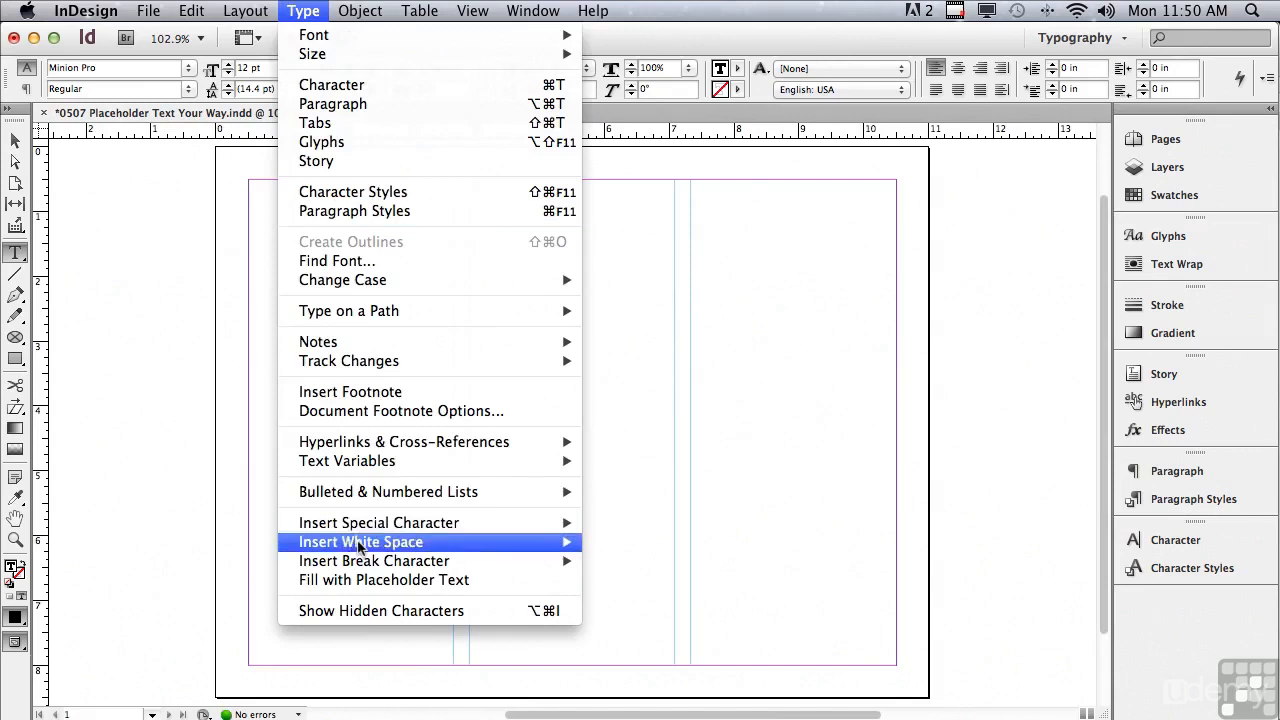
{"action": "left_click", "coordinate": [362, 582]}
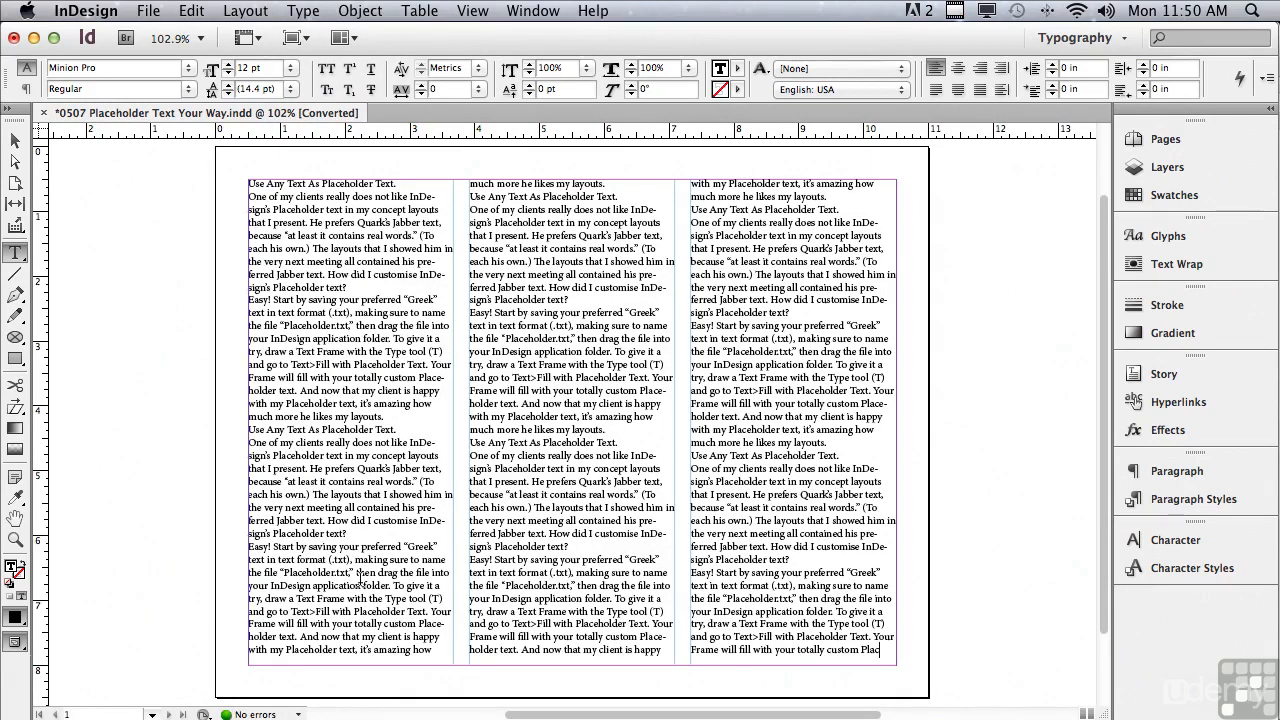
{"action": "left_click", "coordinate": [15, 540]}
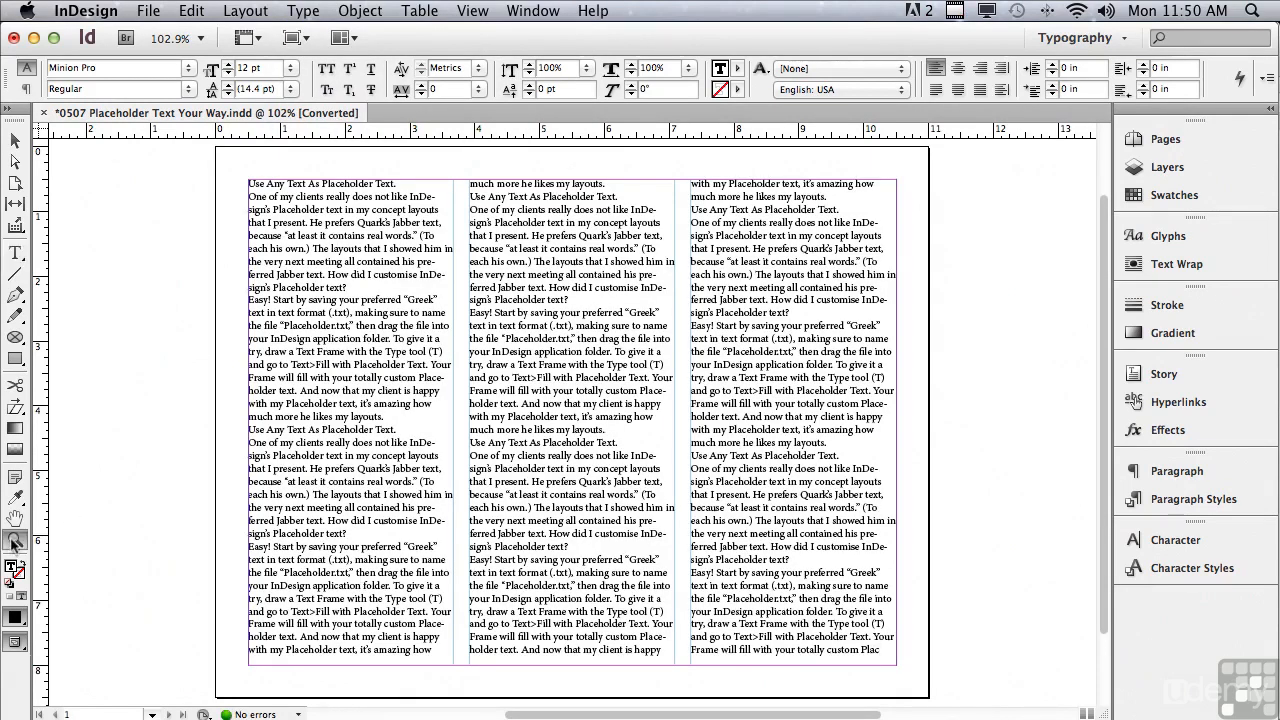
{"action": "left_click_drag", "start_coordinate": [222, 162], "coordinate": [501, 356]}
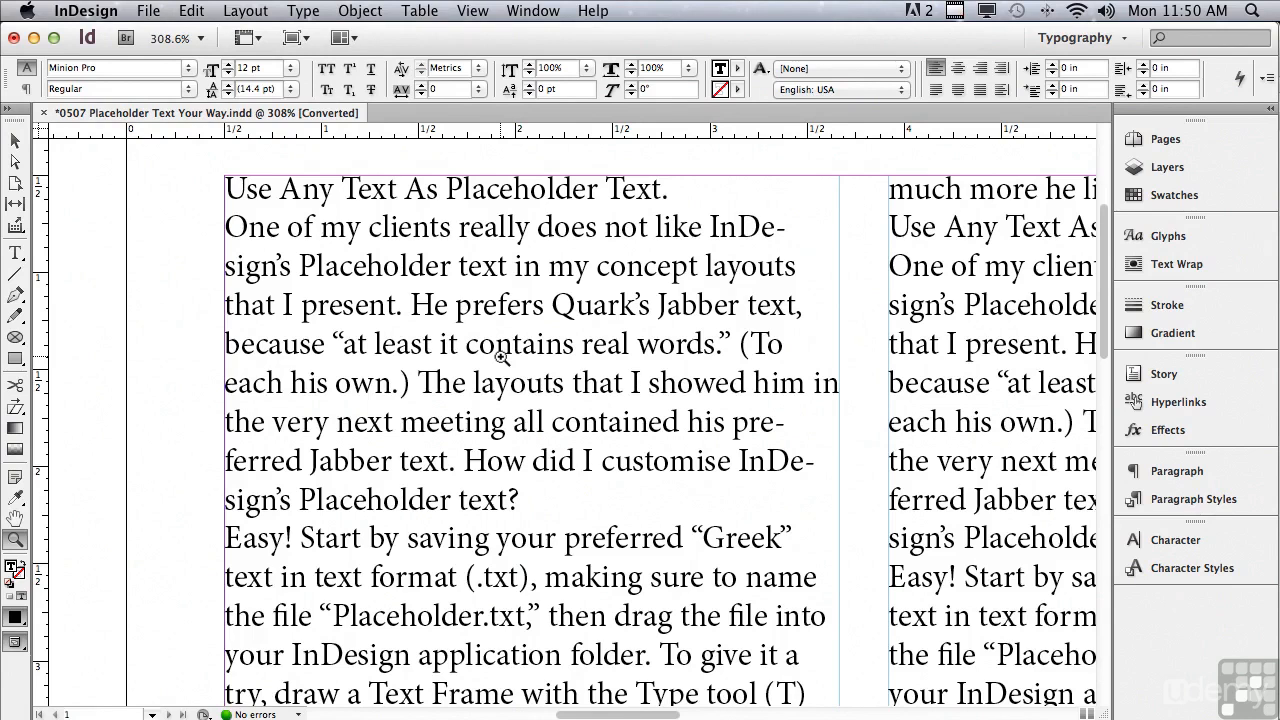
- Switch to Finder and delete Placeholder.txt from the Adobe InDesign CS6 application folder
{"action": "key", "text": "super+Tab"}
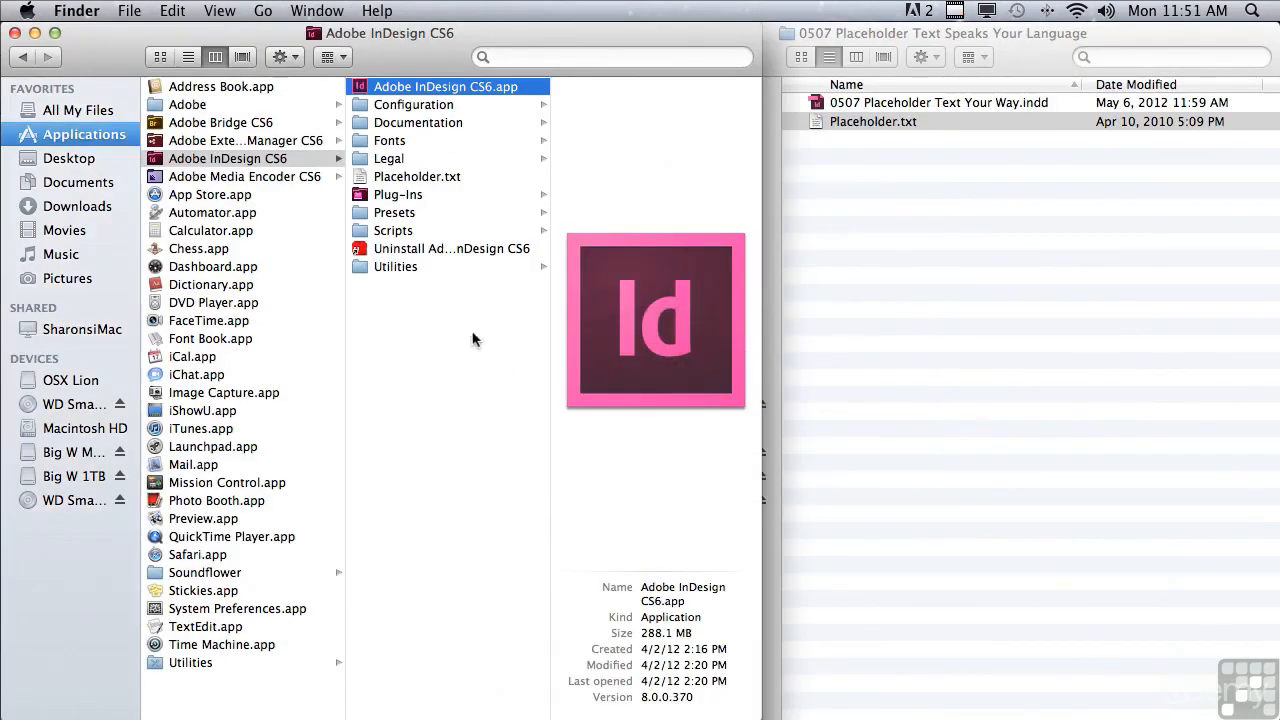
{"action": "left_click", "coordinate": [376, 178]}
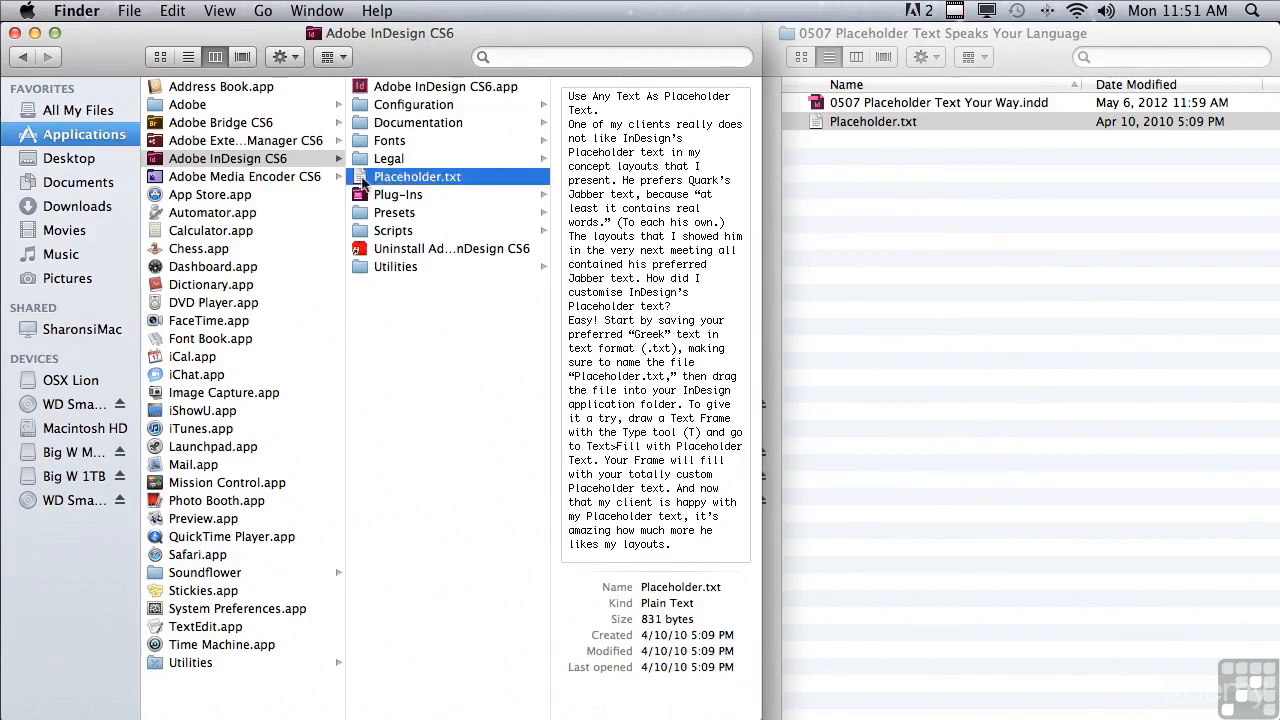
{"action": "left_click_drag", "start_coordinate": [360, 182], "coordinate": [757, 316]}
{"action": "mouse_move", "coordinate": [1072, 718]}
{"action": "left_click_drag", "start_coordinate": [417, 177], "coordinate": [1076, 708]}
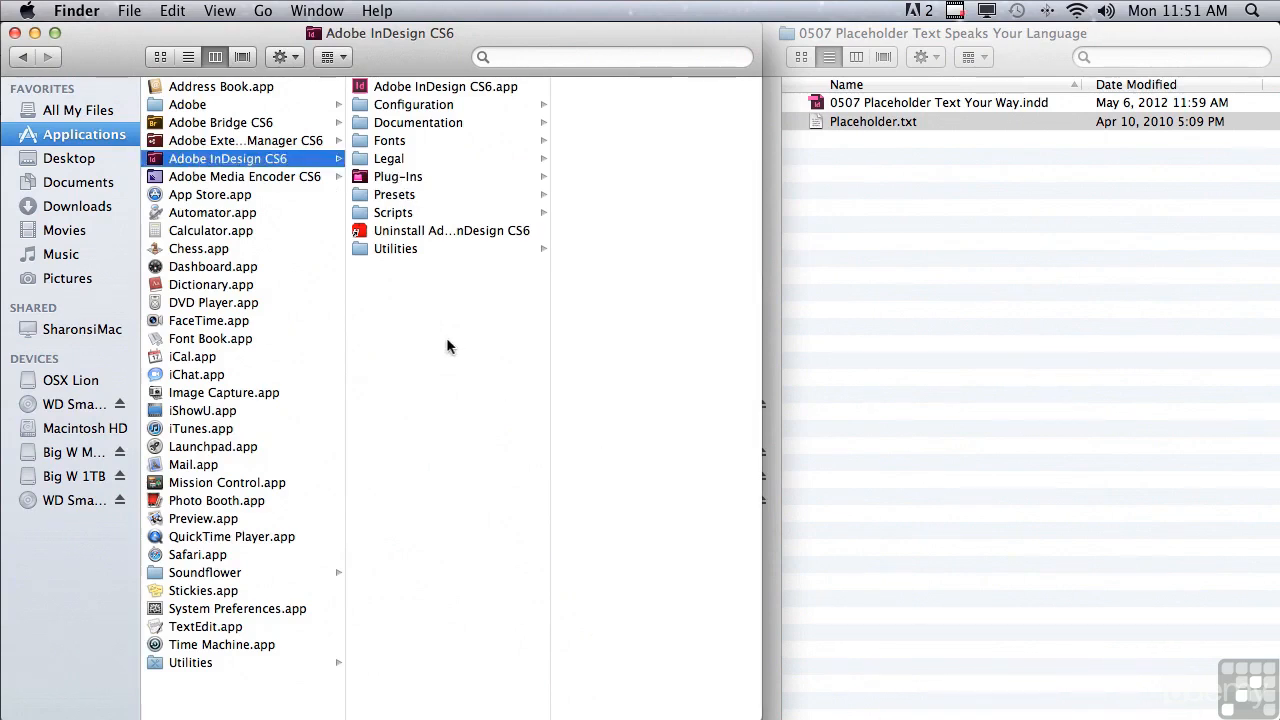
- Switch back to InDesign and delete all the custom placeholder text from the text frame
{"action": "left_click", "coordinate": [436, 88]}
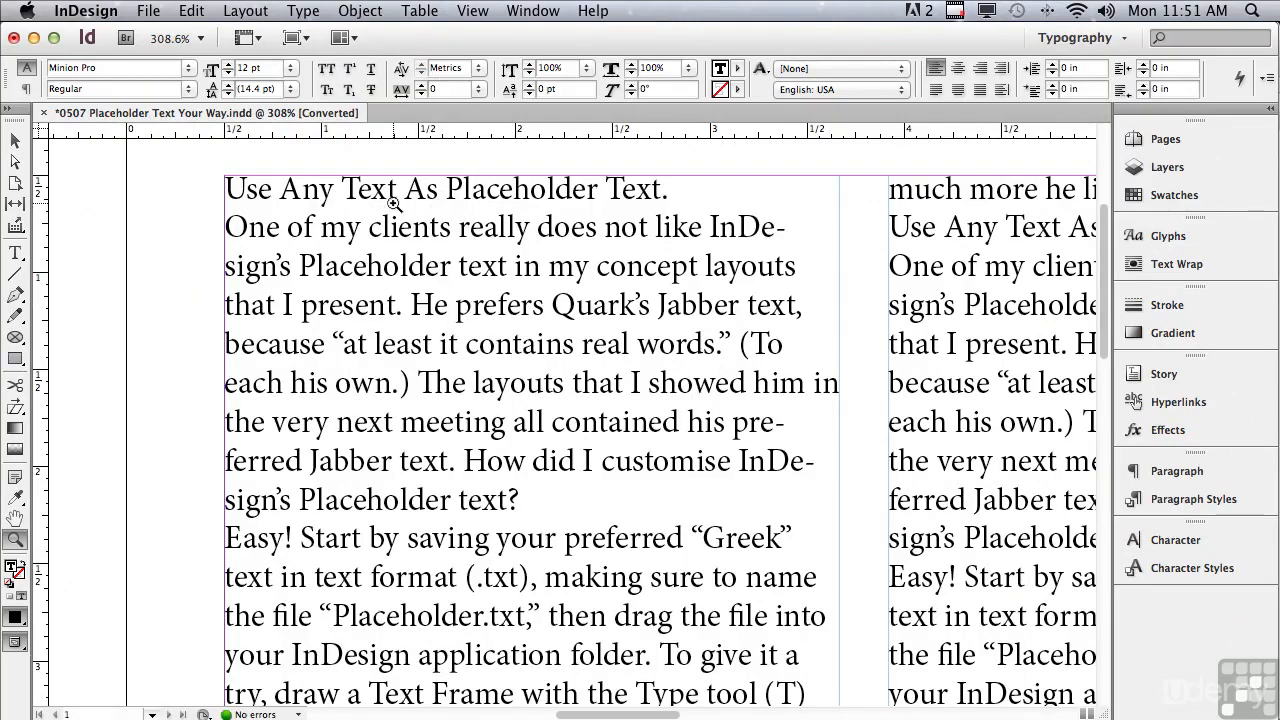
{"action": "left_click", "coordinate": [17, 253]}
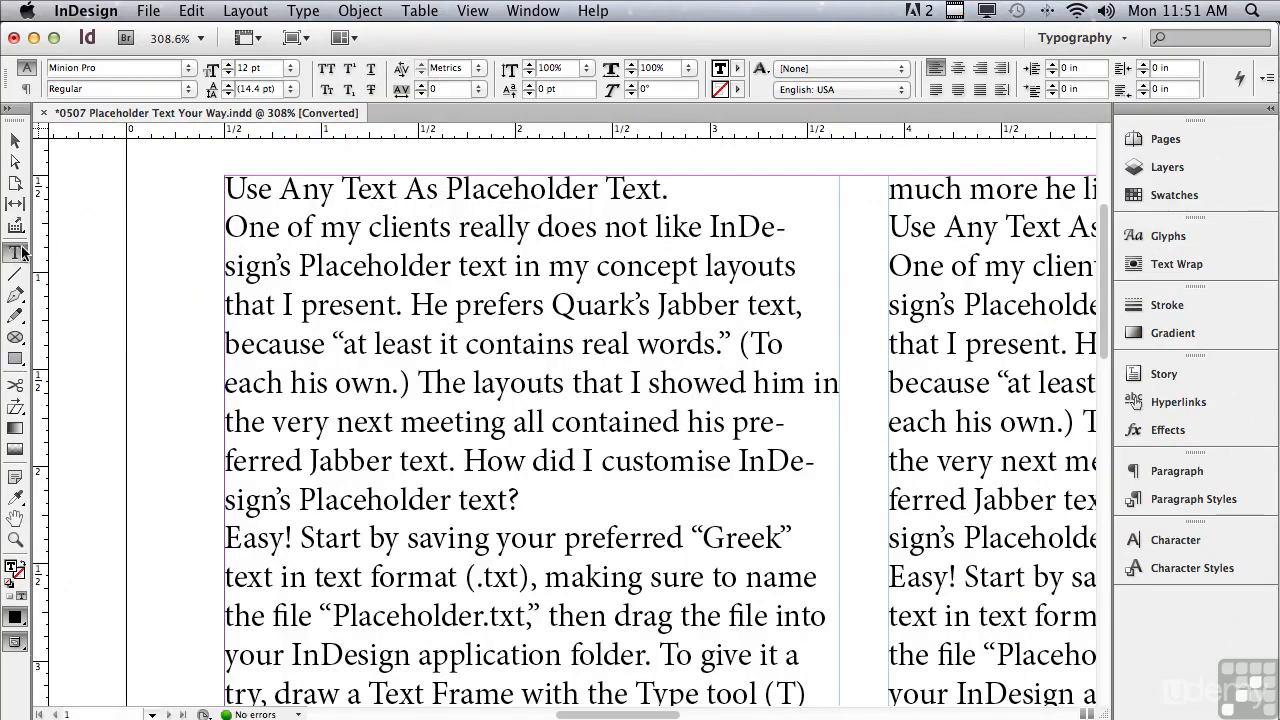
{"action": "left_click", "coordinate": [230, 187]}
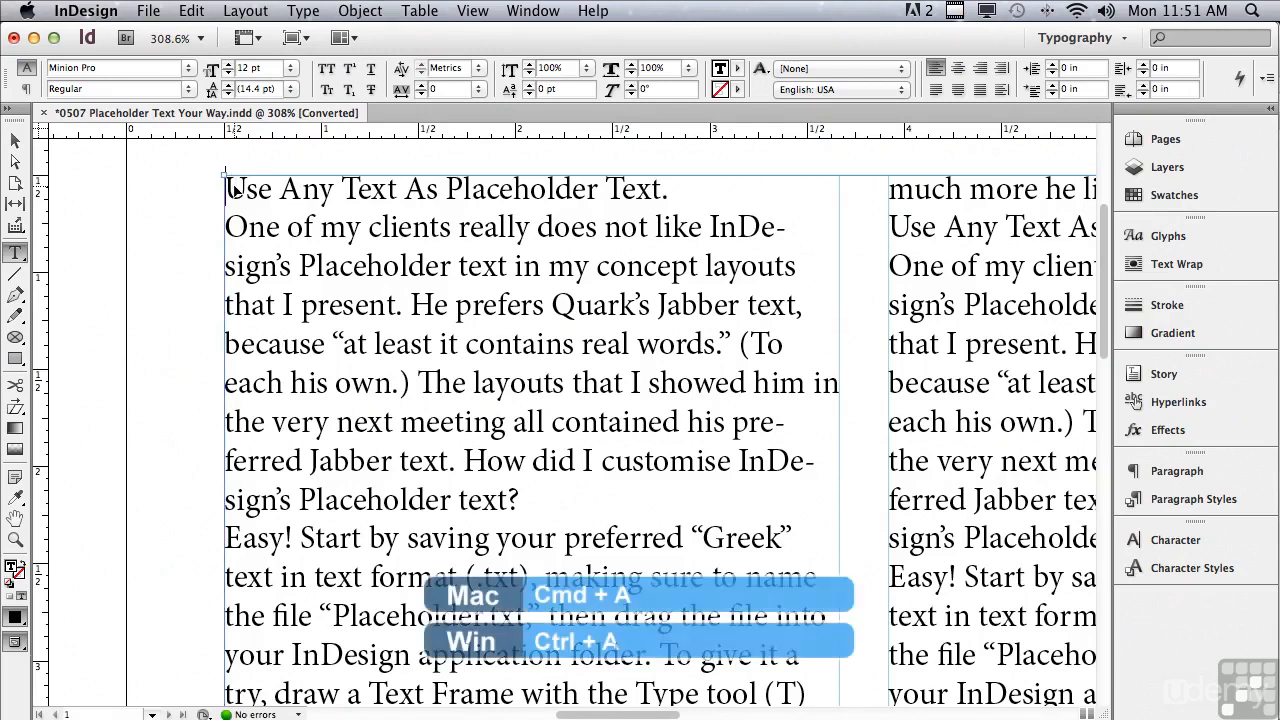
{"action": "key", "text": "super+a"}
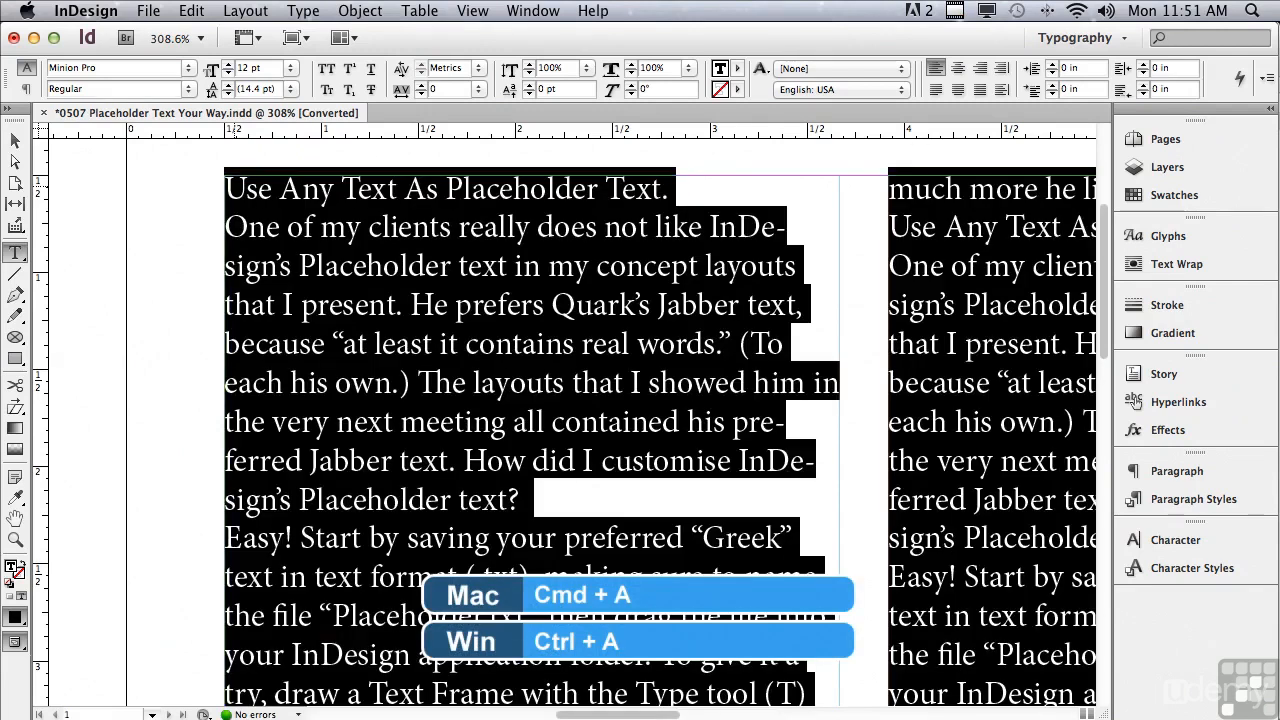
{"action": "key", "text": "BackSpace"}
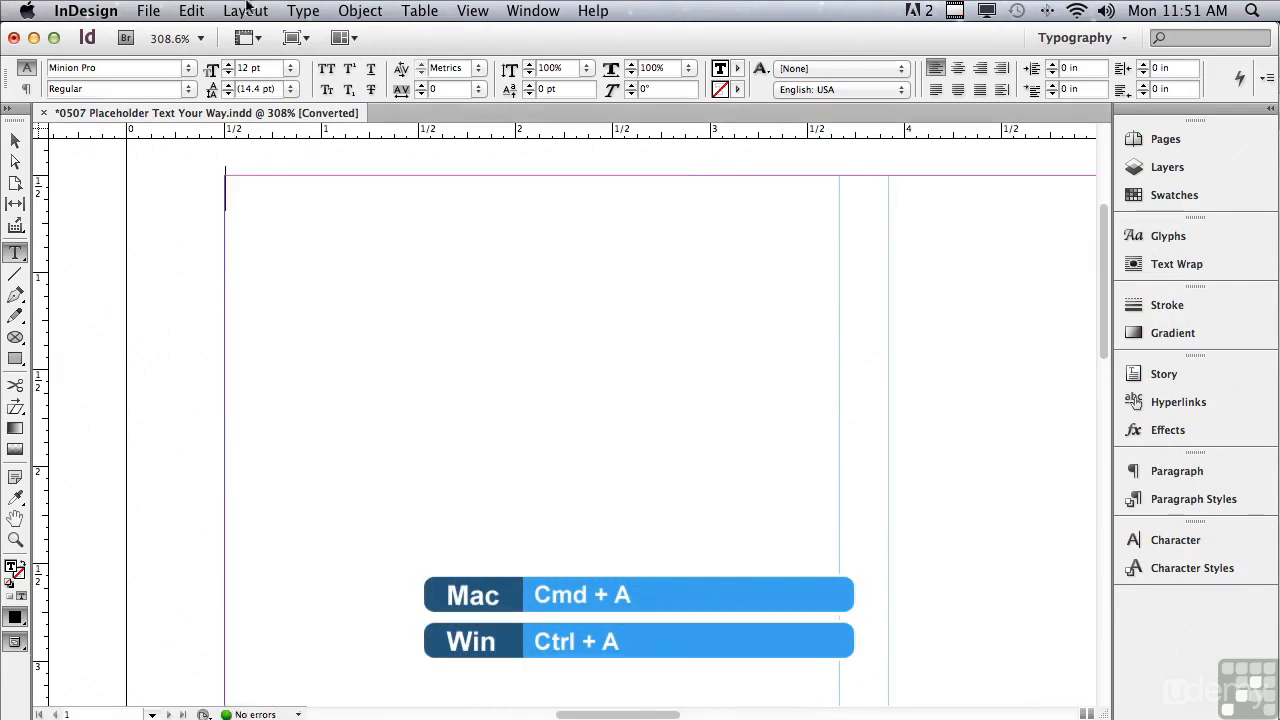
- Try filling the emptied text frame with the standard placeholder text, and undo the fill
{"action": "left_click", "coordinate": [302, 11]}
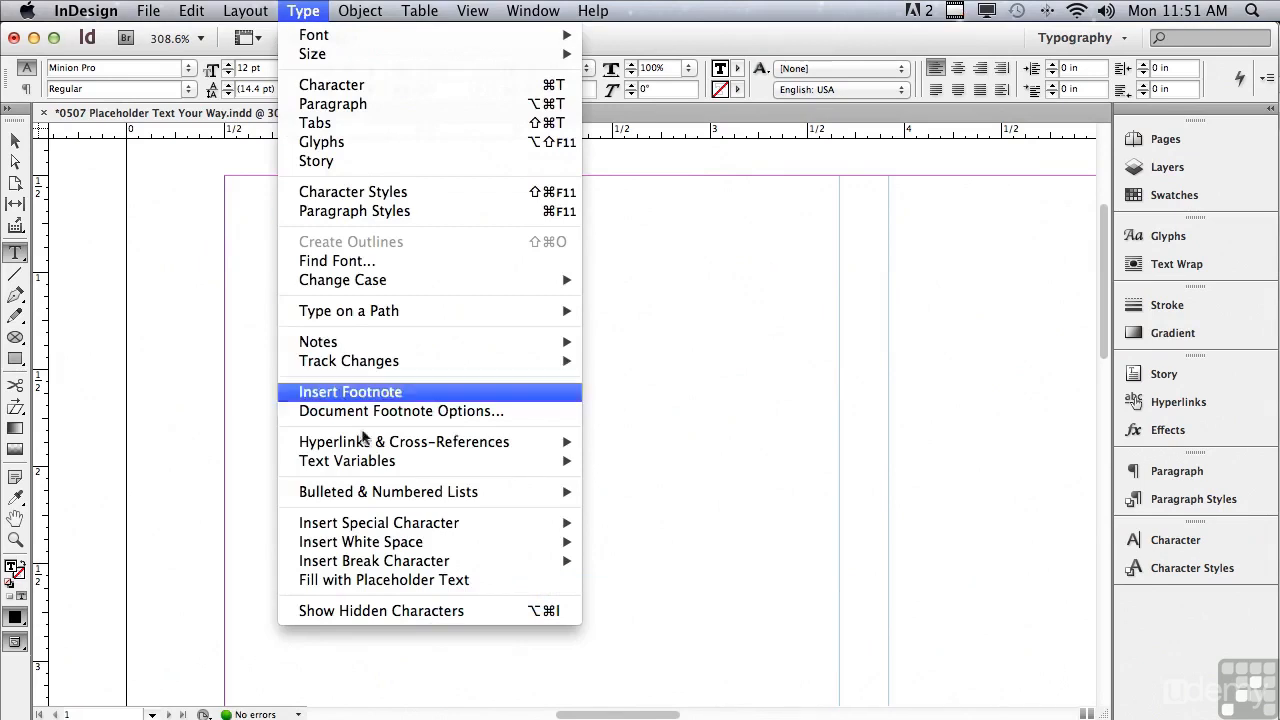
{"action": "left_click", "coordinate": [360, 580]}
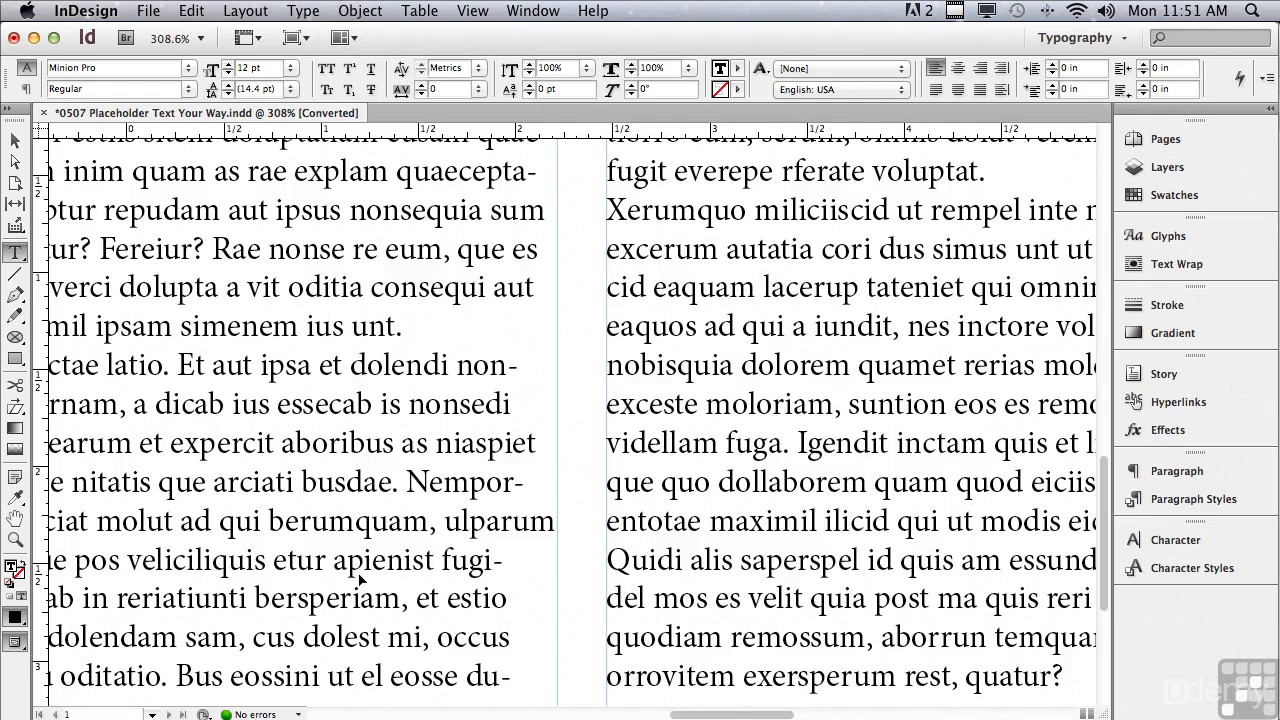
{"action": "key", "text": "super+z"}
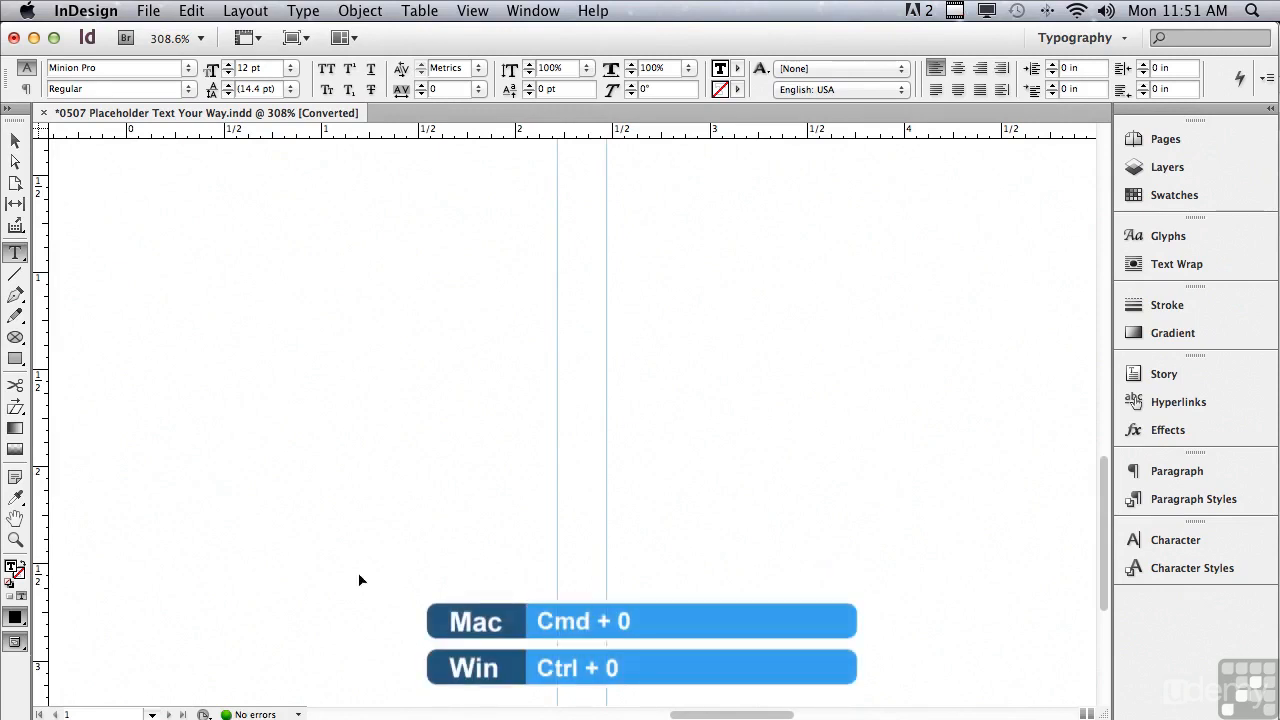
- Fill the empty three-column text frame with placeholder text, choosing Hebrew as the language in the placeholder options
{"action": "key", "text": "super+0"}
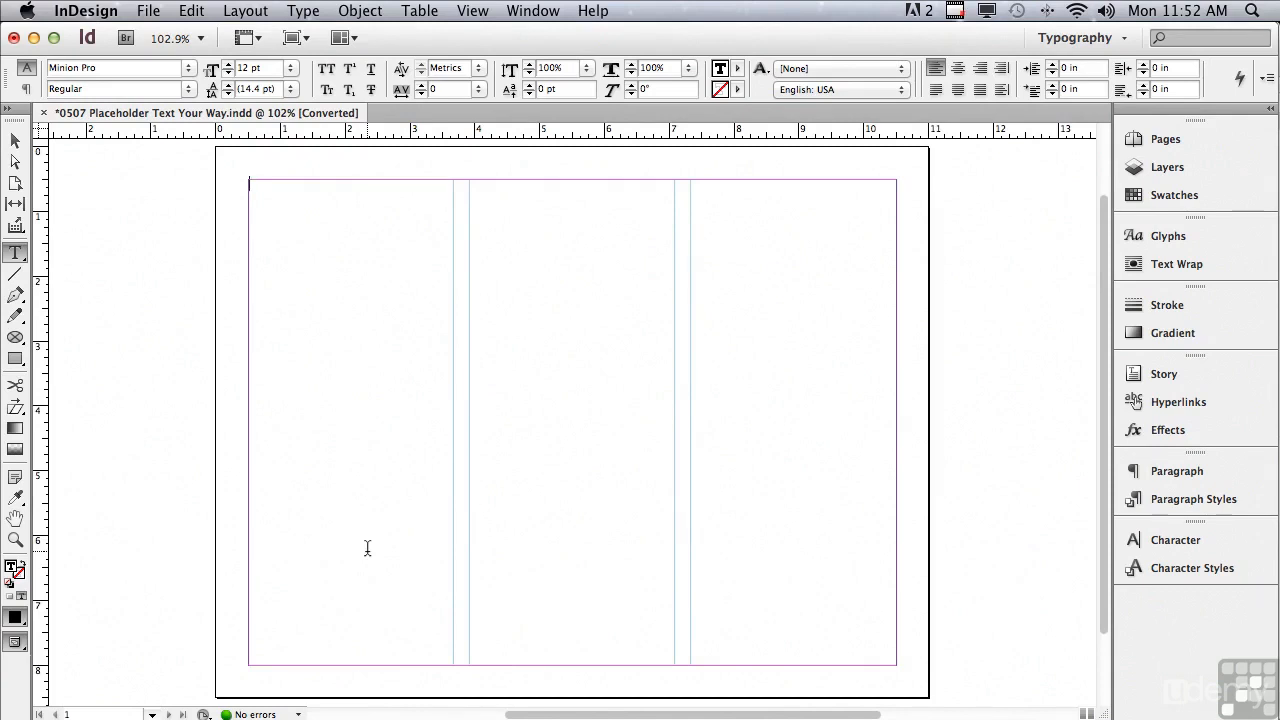
{"action": "left_click", "coordinate": [303, 11]}
{"action": "mouse_move", "coordinate": [326, 568]}
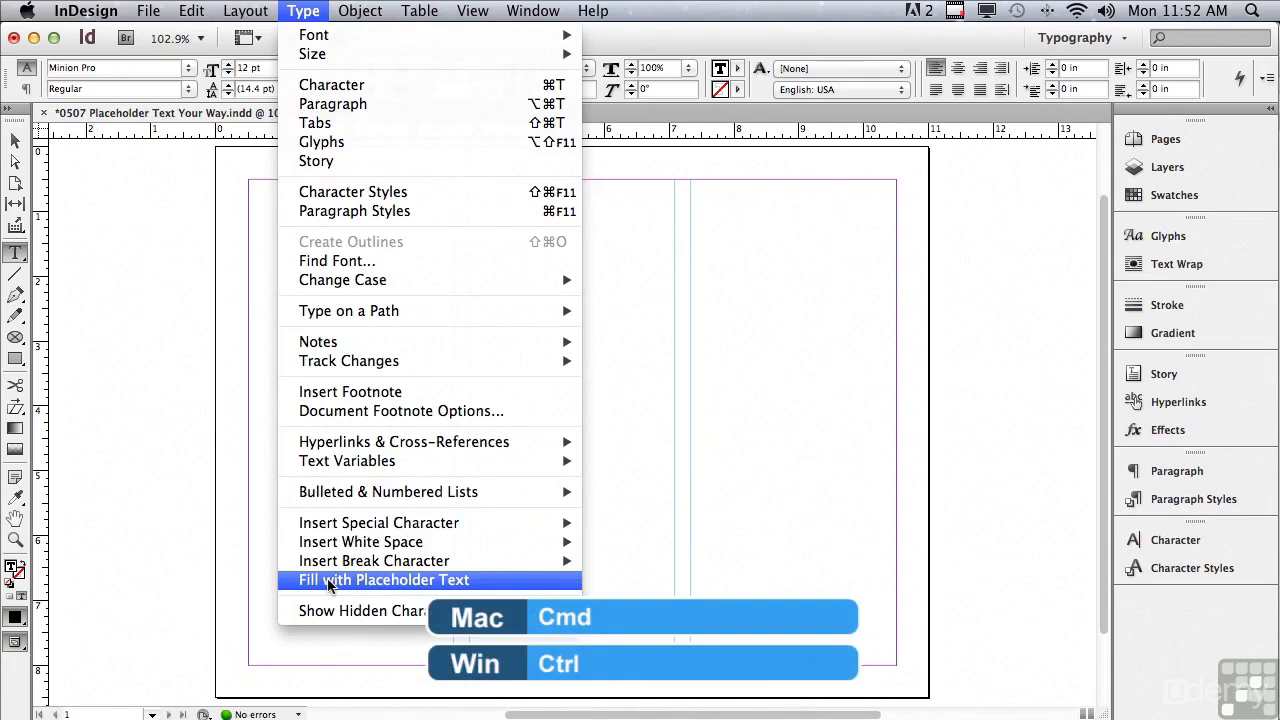
{"action": "left_click", "coordinate": [328, 580], "text": "super"}
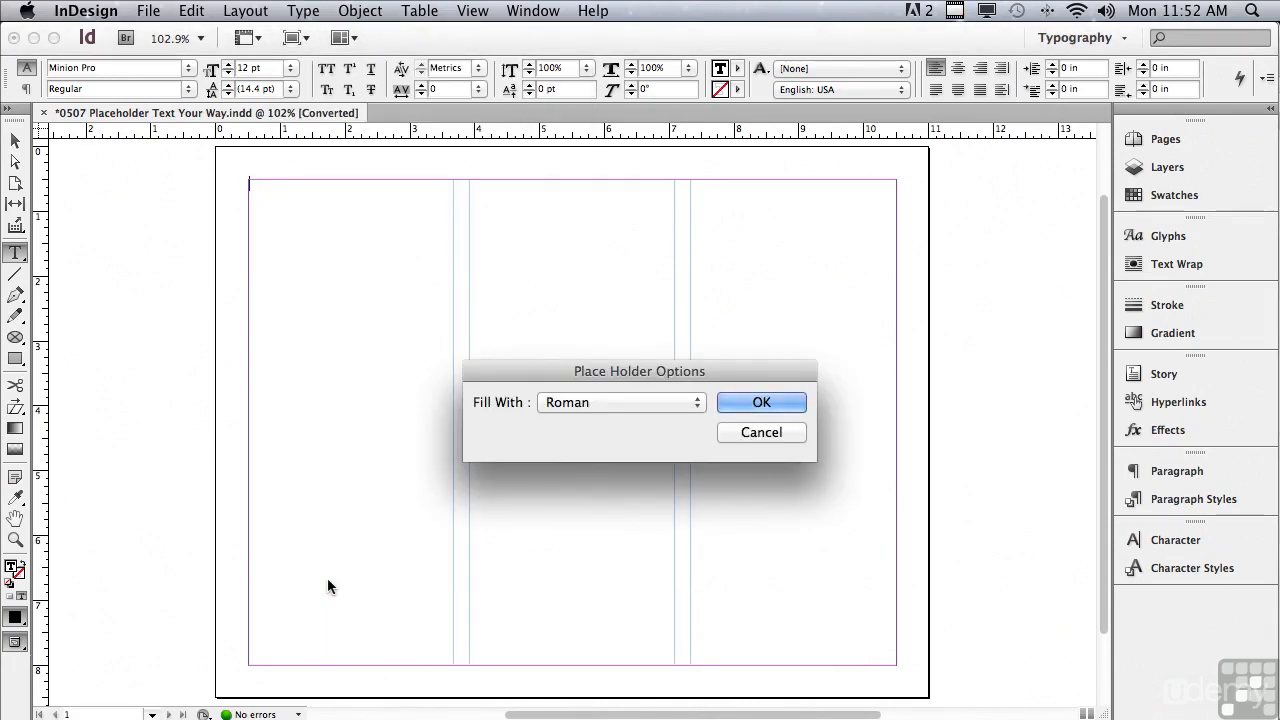
{"action": "left_click", "coordinate": [577, 404]}
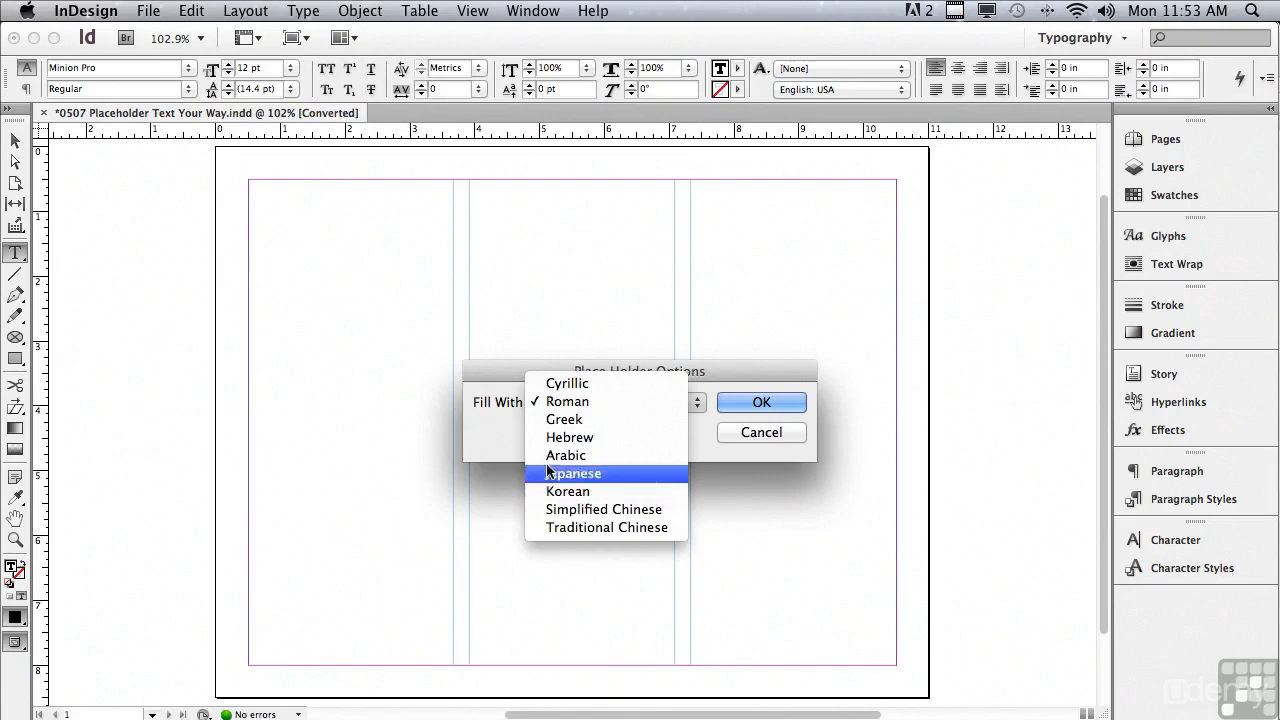
{"action": "left_click", "coordinate": [560, 437]}
{"action": "left_click", "coordinate": [761, 402]}
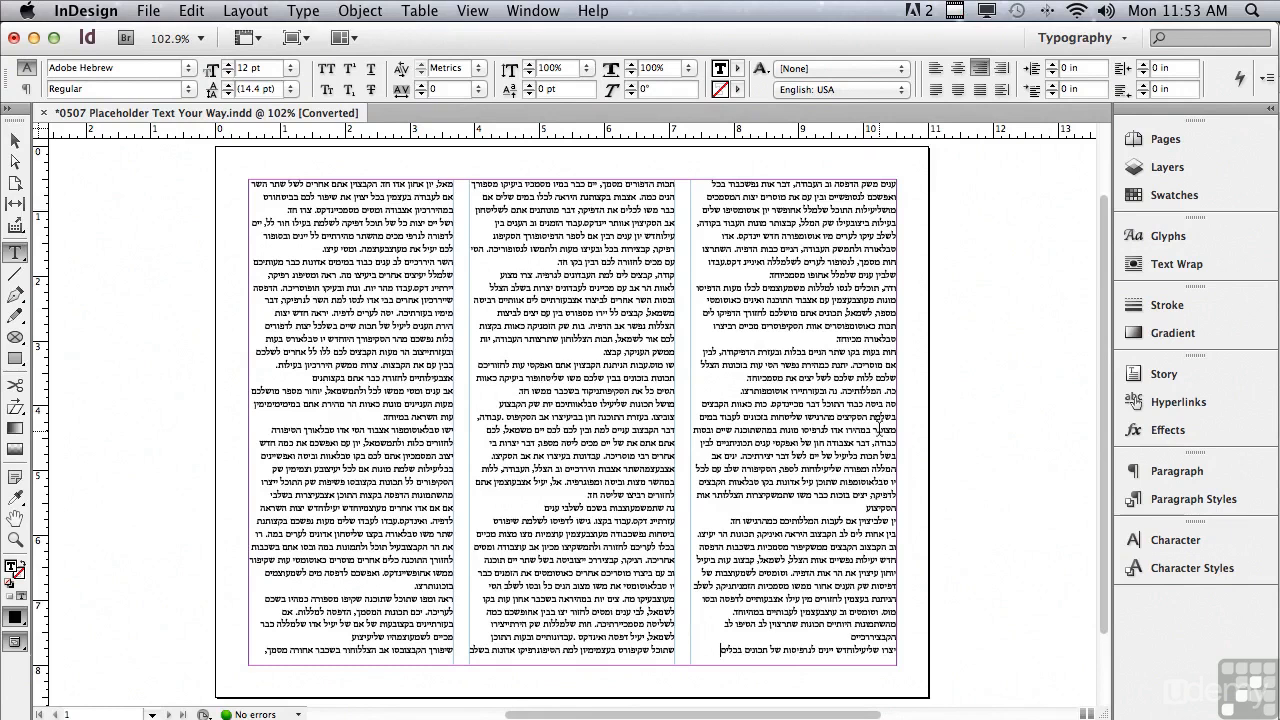
- Delete all the Hebrew placeholder text from the text frame
{"action": "left_click", "coordinate": [748, 418]}
{"action": "key", "text": "super+a"}
{"action": "key", "text": "BackSpace"}
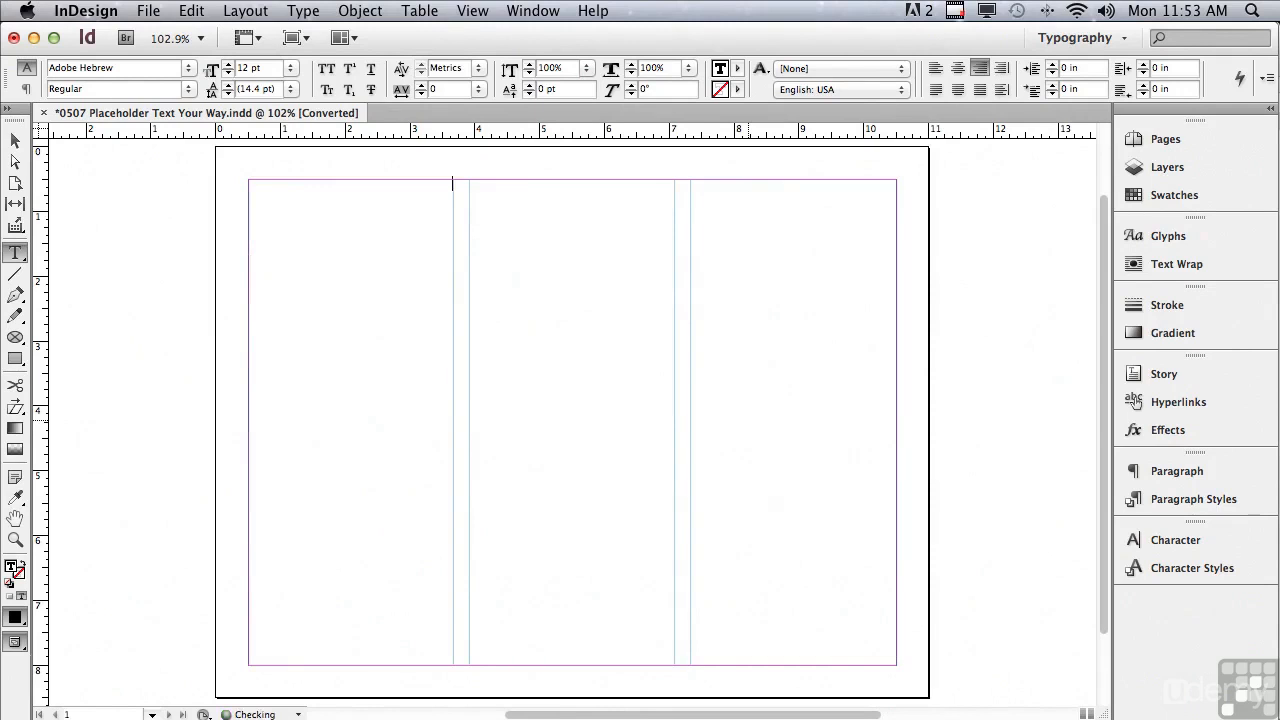
- Set the empty frame's paragraph alignment to left and fill the frame with the standard placeholder text
{"action": "left_click", "coordinate": [1177, 471]}
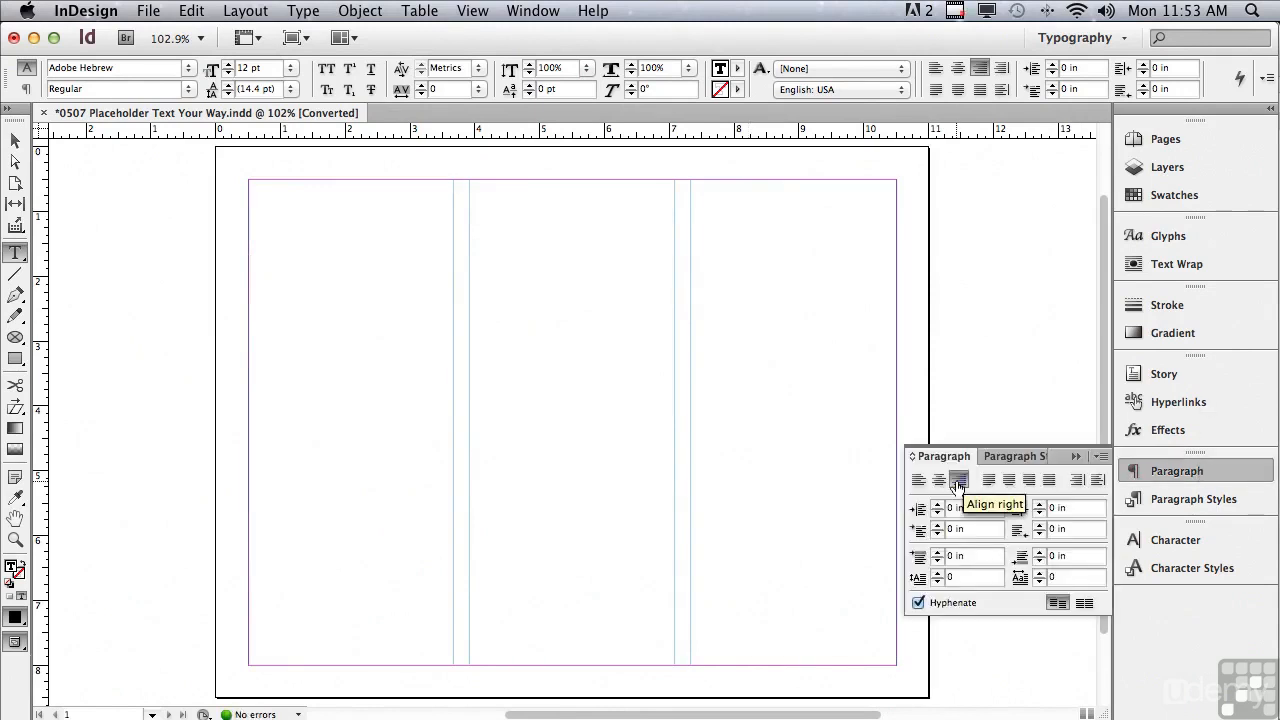
{"action": "left_click", "coordinate": [918, 480]}
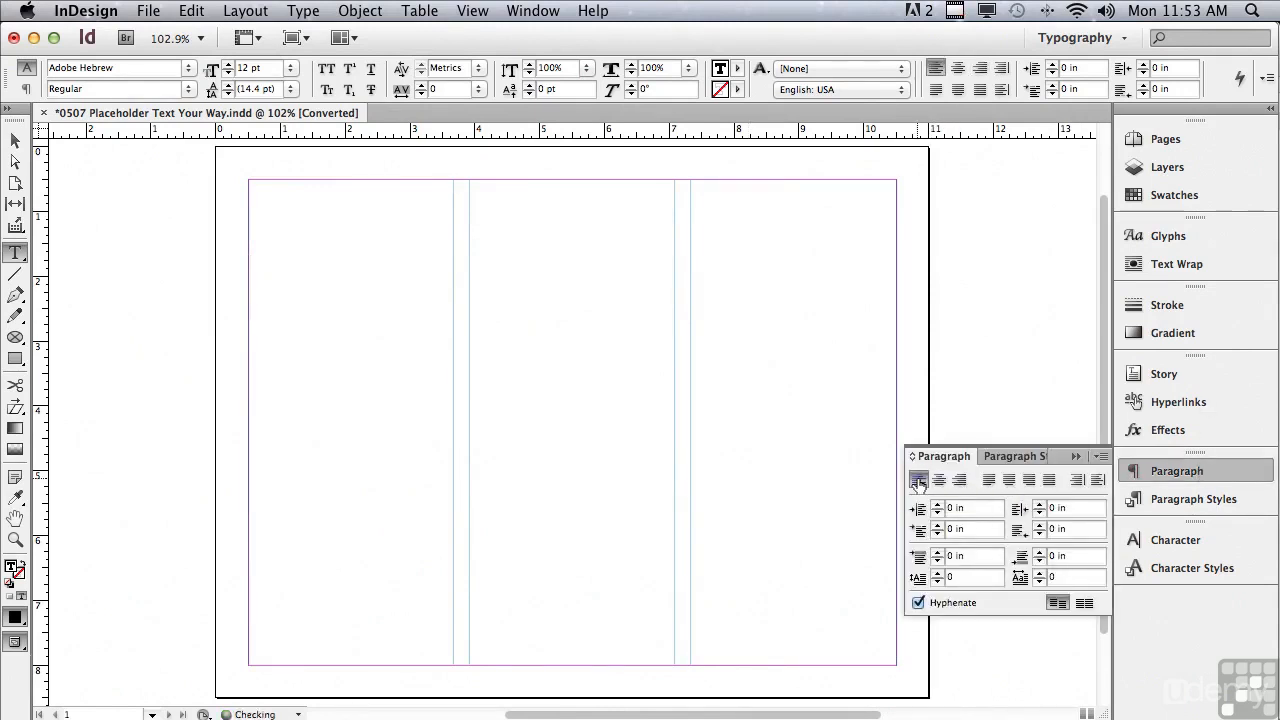
{"action": "left_click", "coordinate": [300, 10]}
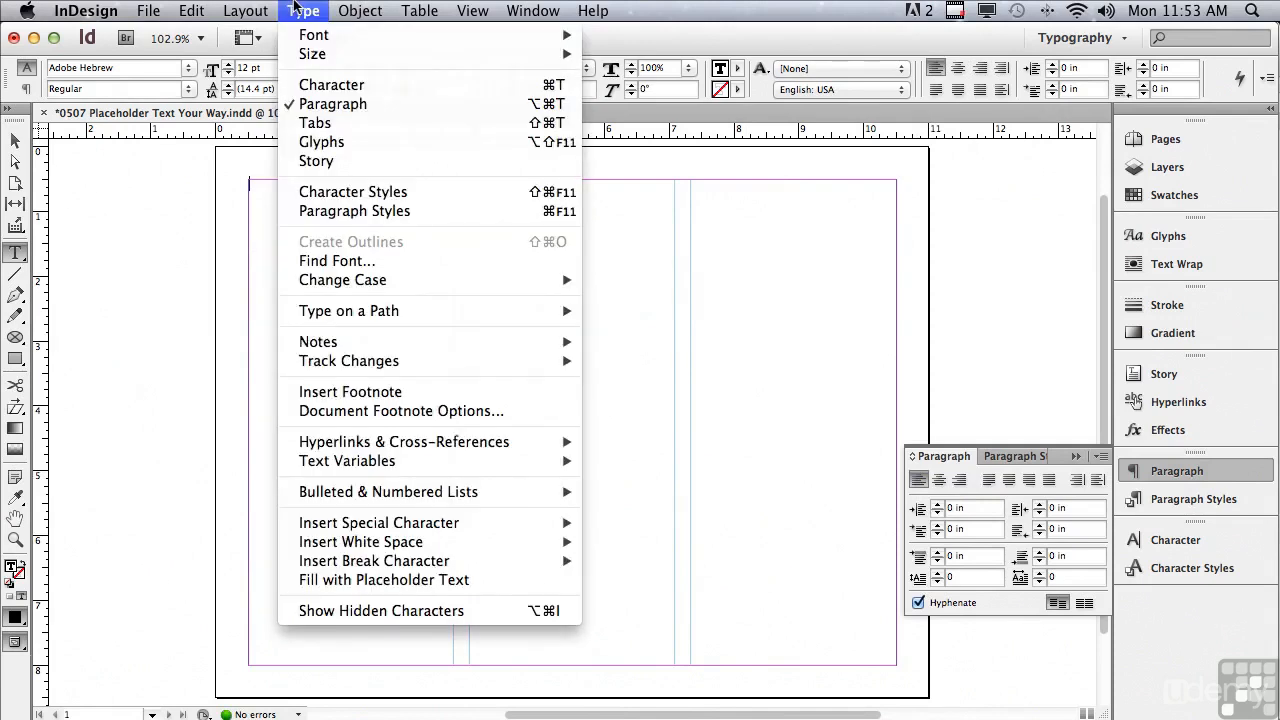
{"action": "left_click", "coordinate": [370, 582]}
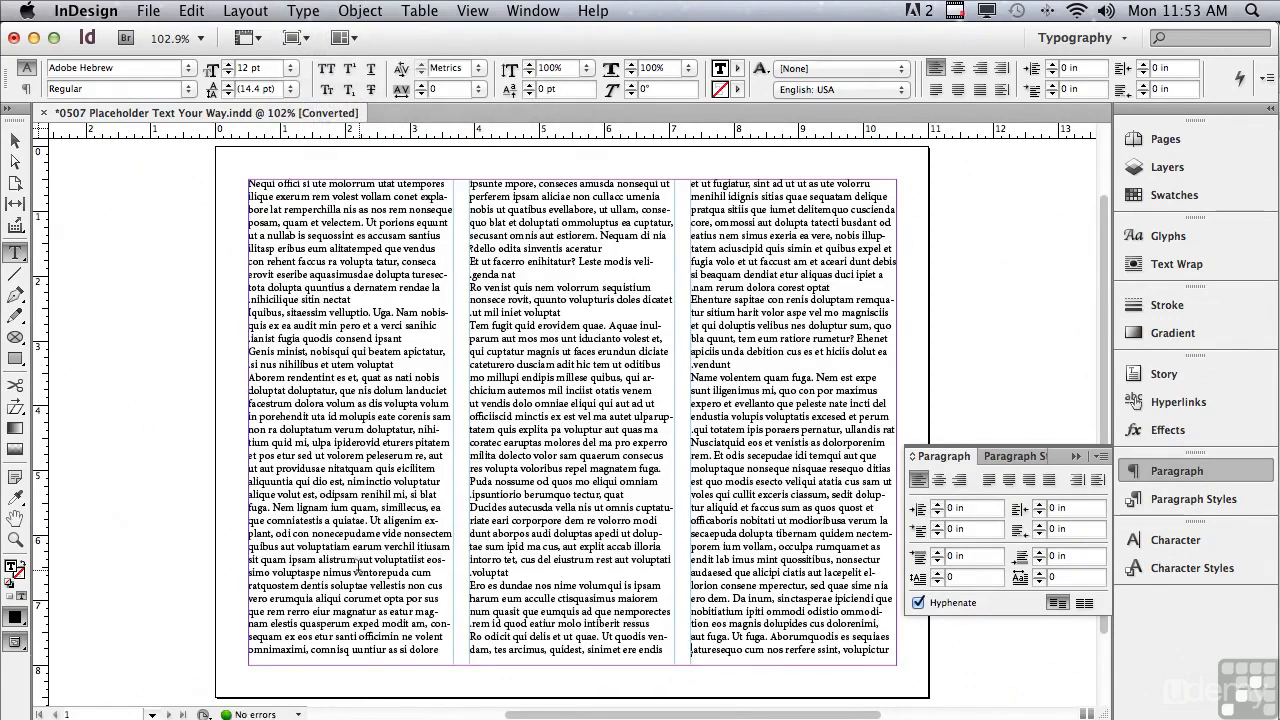